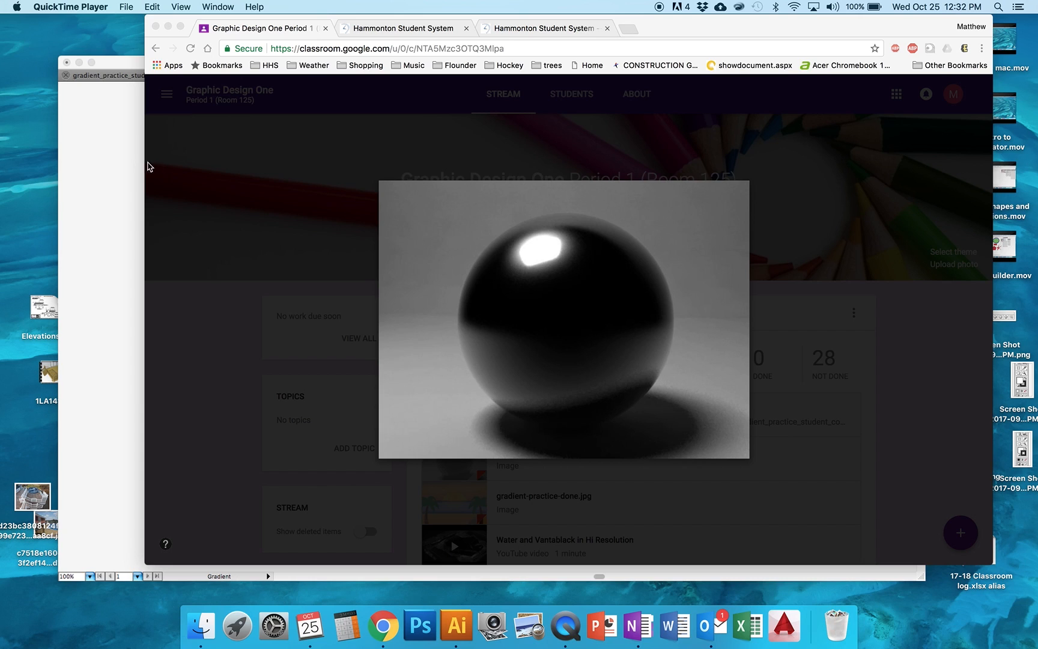
Examine the black sphere photo and the finished gradient-practice-done.jpg reference in Chrome, and return to Illustrator
click(114, 158)
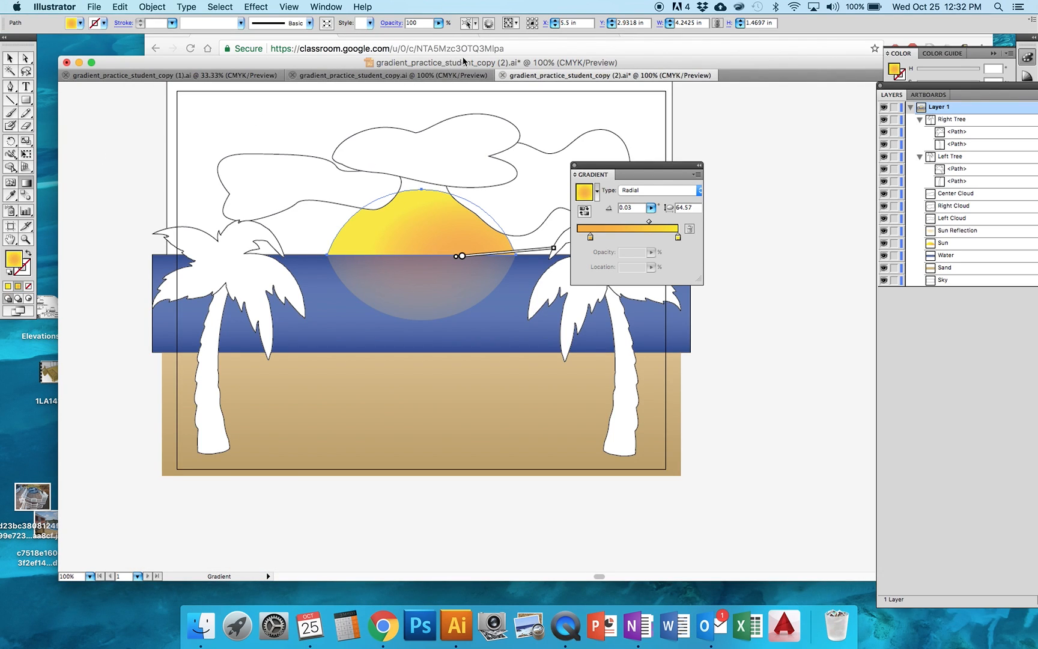
click(532, 47)
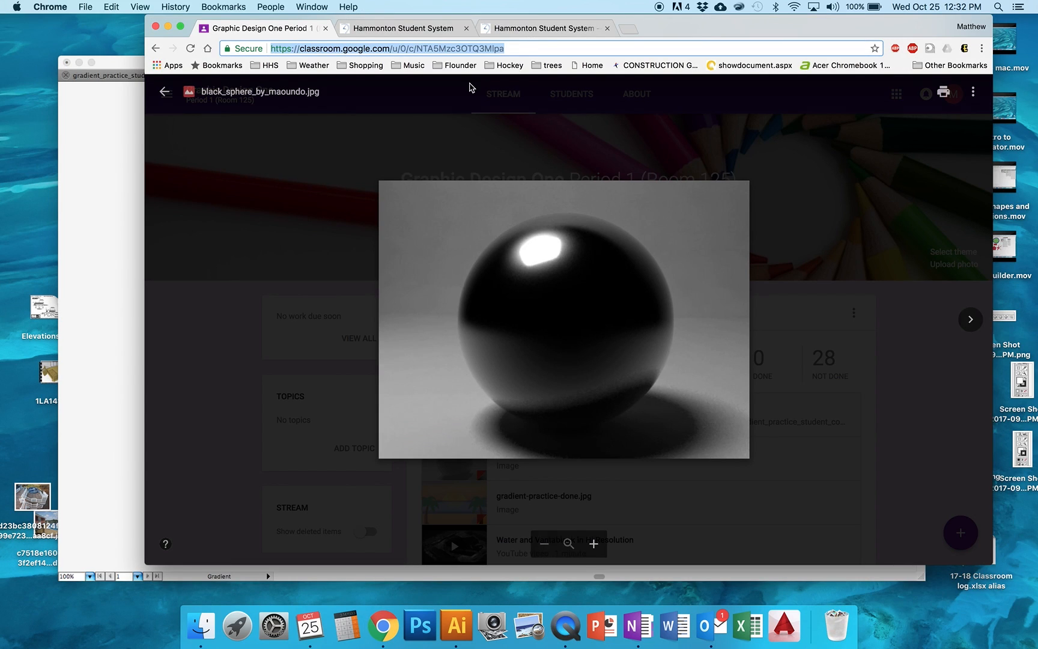
click(970, 319)
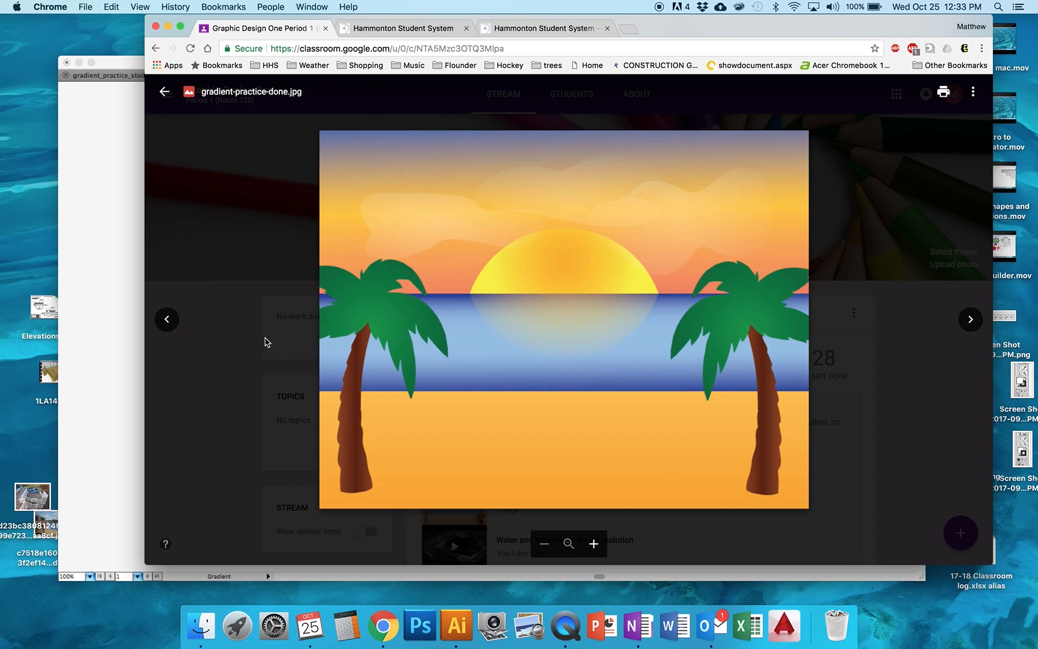
click(105, 250)
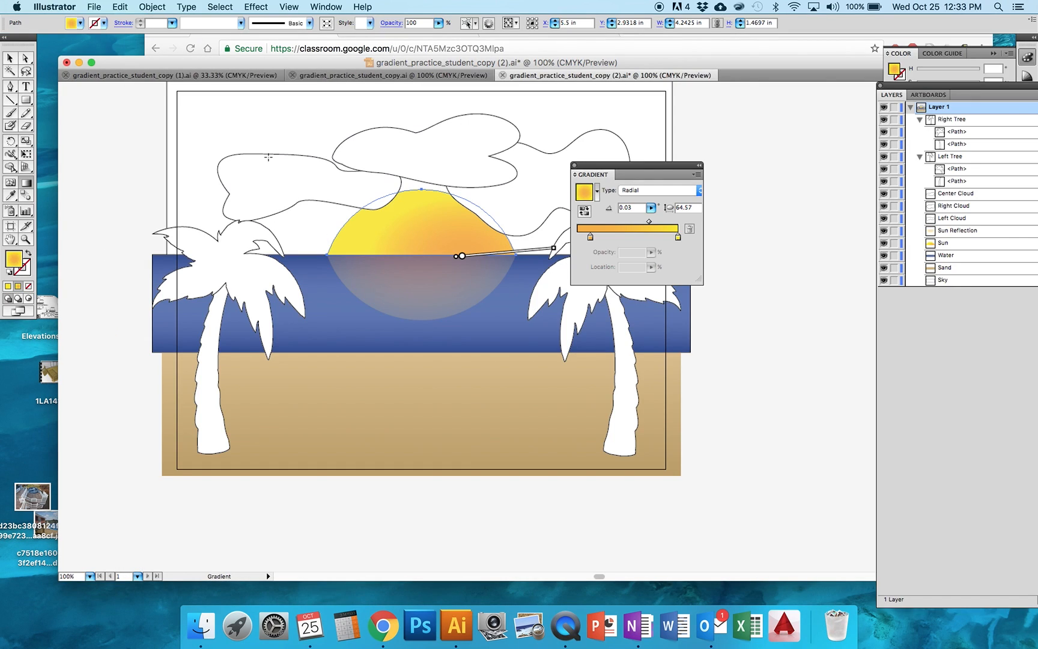
Create a new one-artboard Tabloid document, 11 by 17 in, in portrait orientation
click(95, 7)
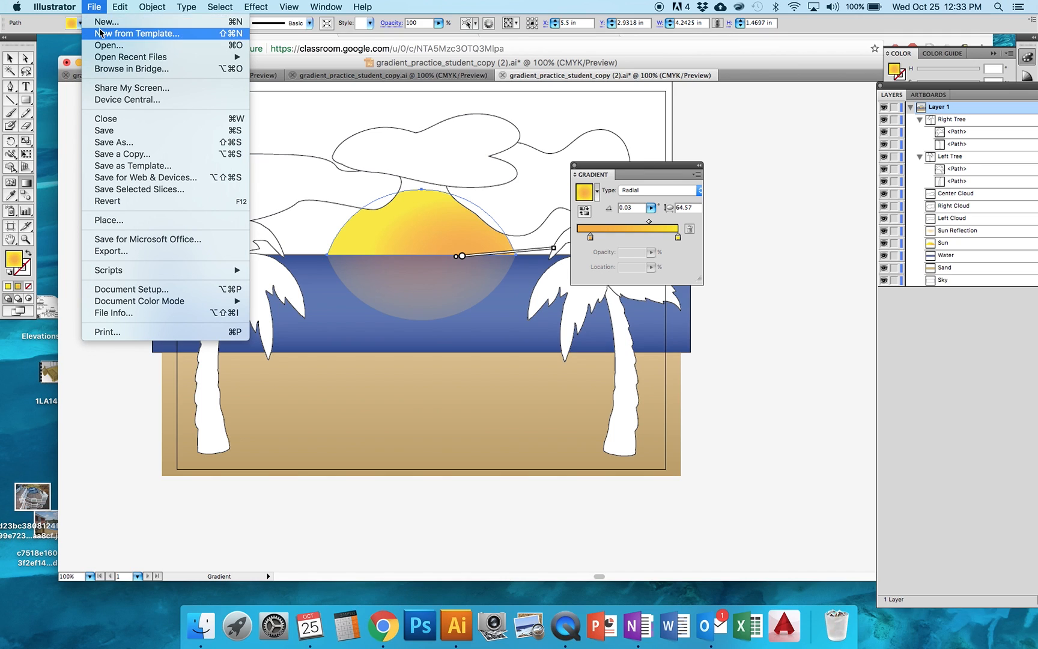
click(105, 22)
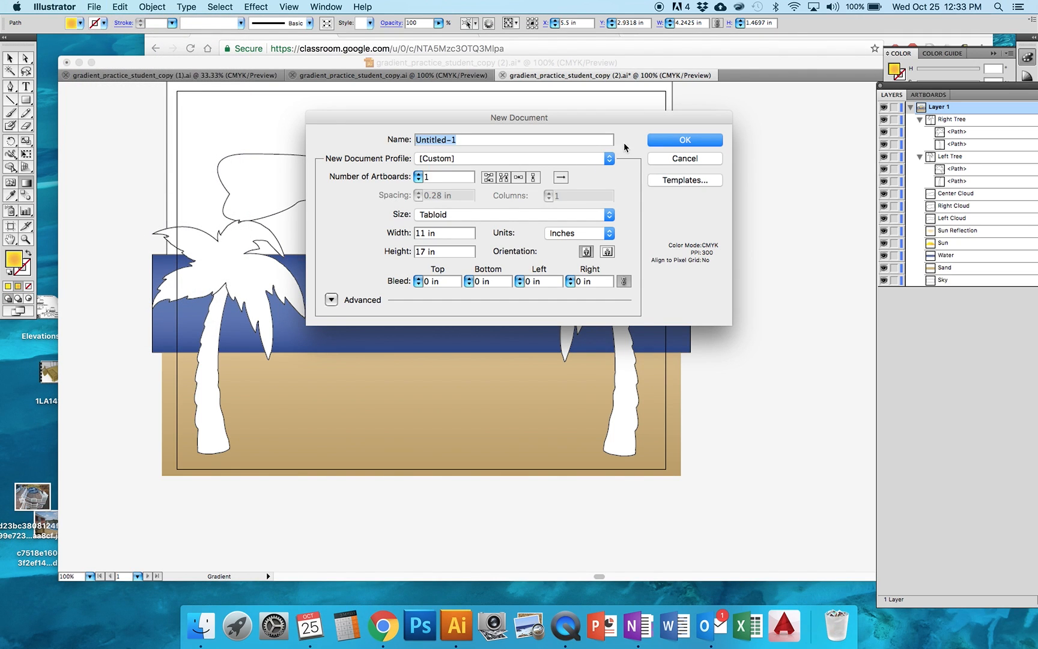
click(673, 139)
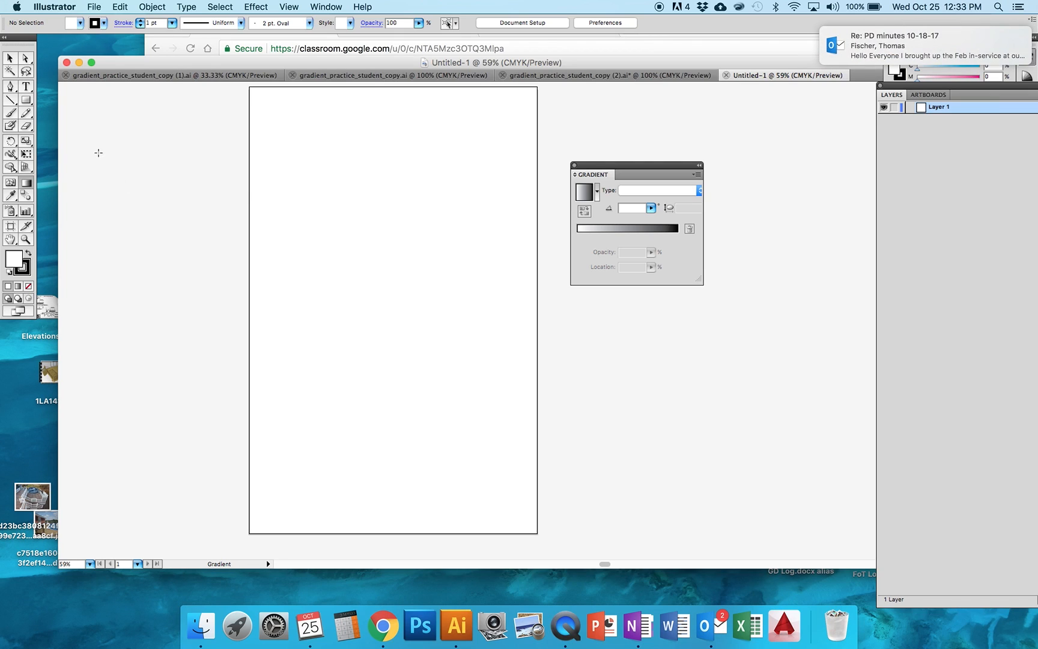
Draw a rectangle about 8.95 by 4.78 in on the upper half of the artboard and fill it with mustard yellow
click(26, 100)
drag(282, 161, 517, 286)
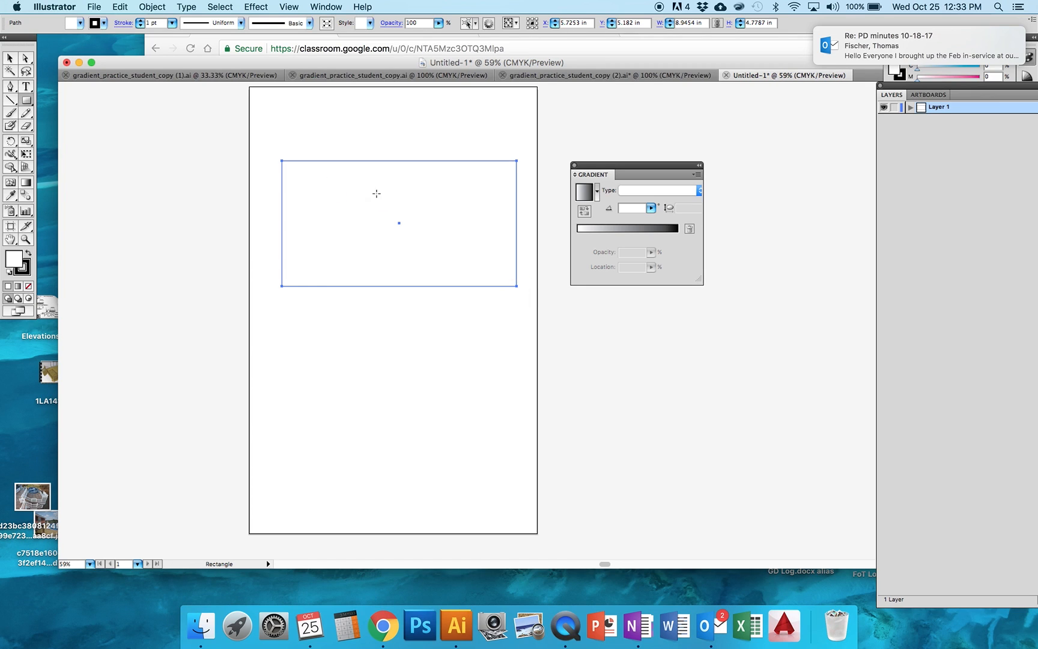
double_click(13, 260)
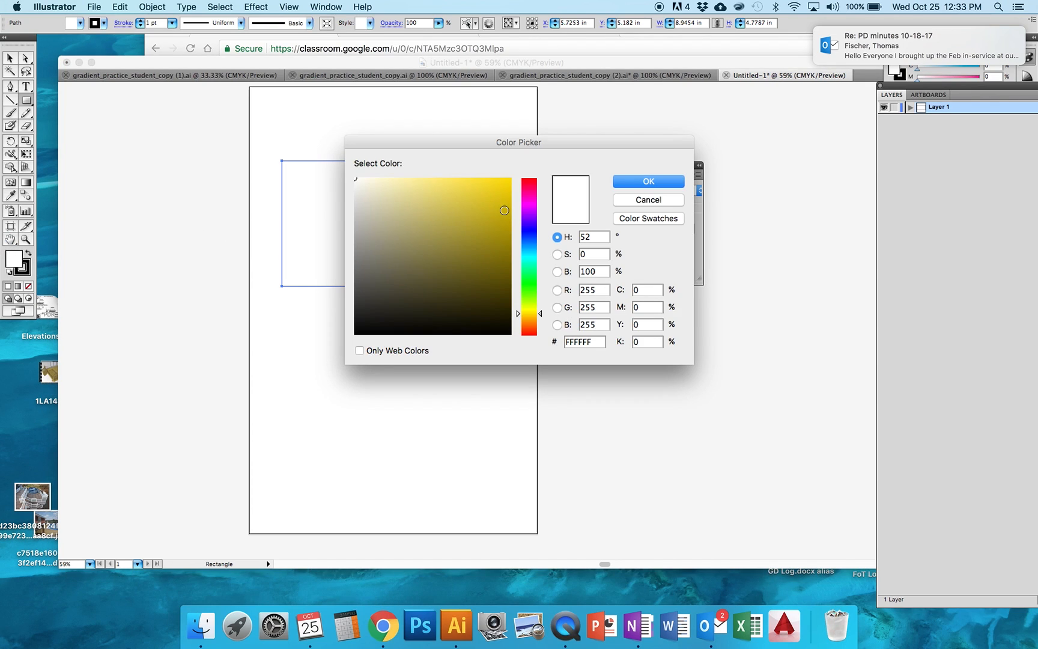
click(487, 211)
click(666, 183)
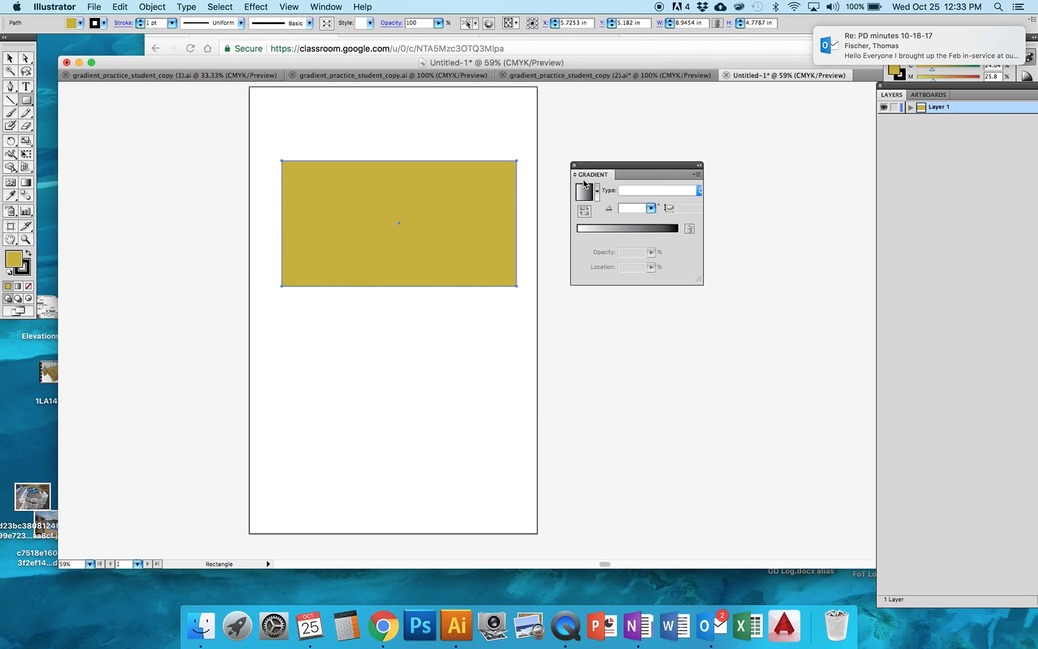
Apply a Linear white-to-black gradient fill to the yellow rectangle
mouse_move(608, 167)
mouse_down()
mouse_move(574, 157)
mouse_move(613, 160)
mouse_up()
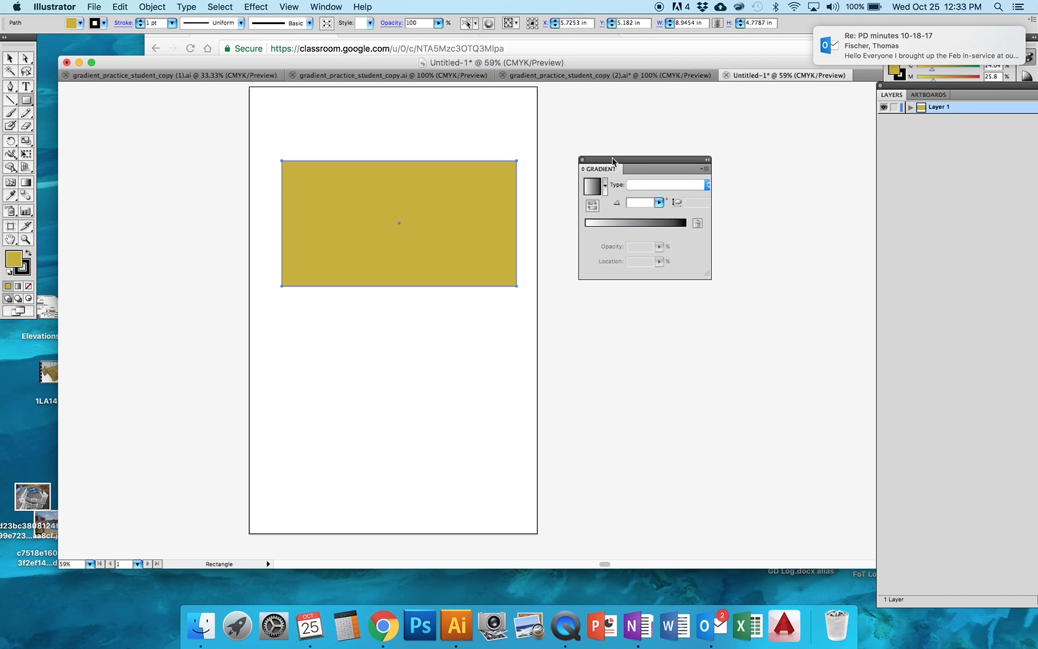
click(326, 6)
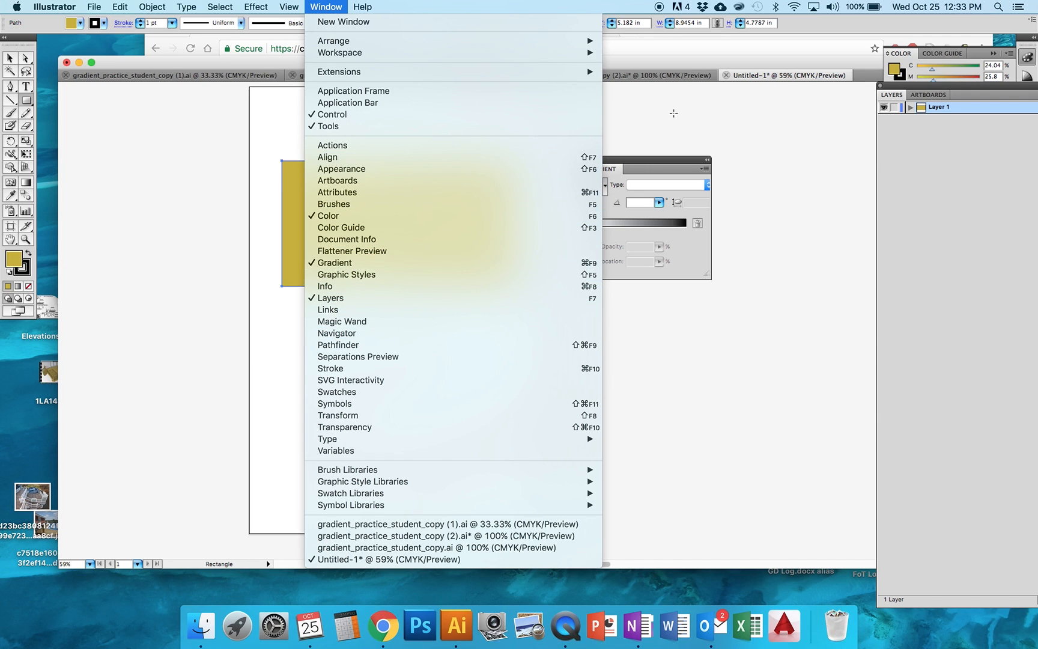
click(645, 165)
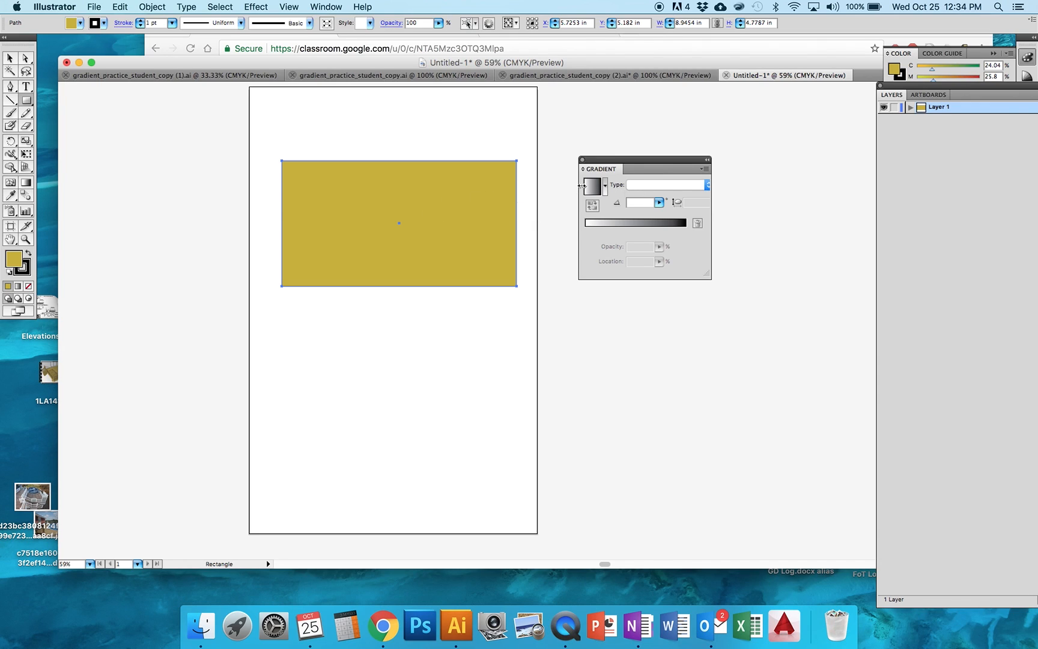
click(647, 185)
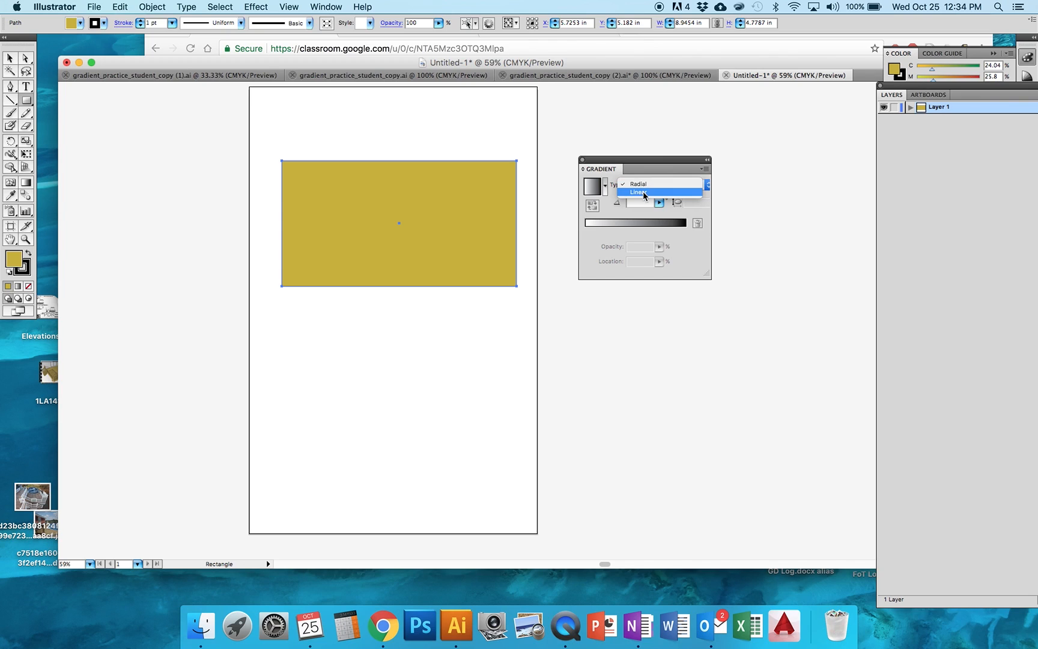
click(641, 193)
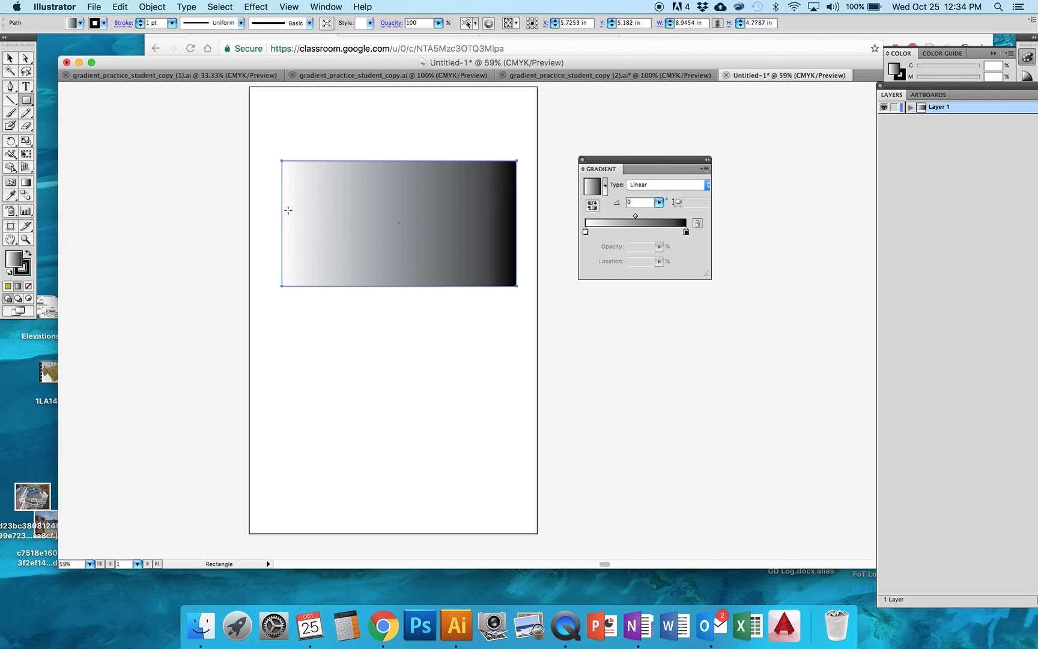
Try several directions and lengths for the rectangle's gradient with the Gradient tool, ending with a vertical white-to-black blend at -90°
drag(399, 223, 520, 227)
click(25, 183)
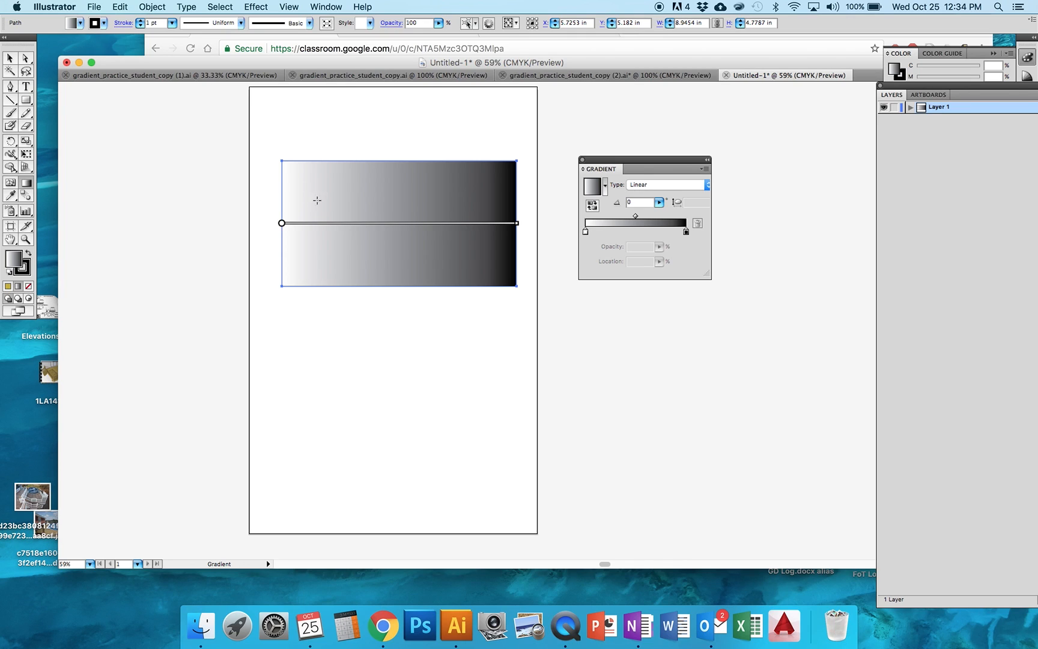
drag(398, 160, 400, 283)
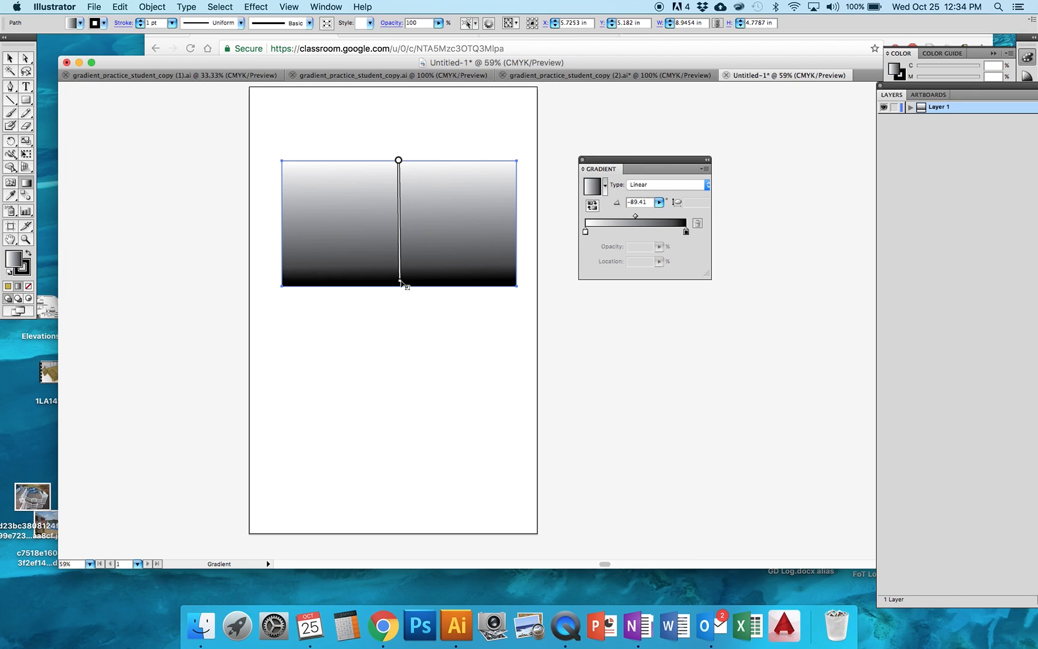
drag(378, 189, 393, 213)
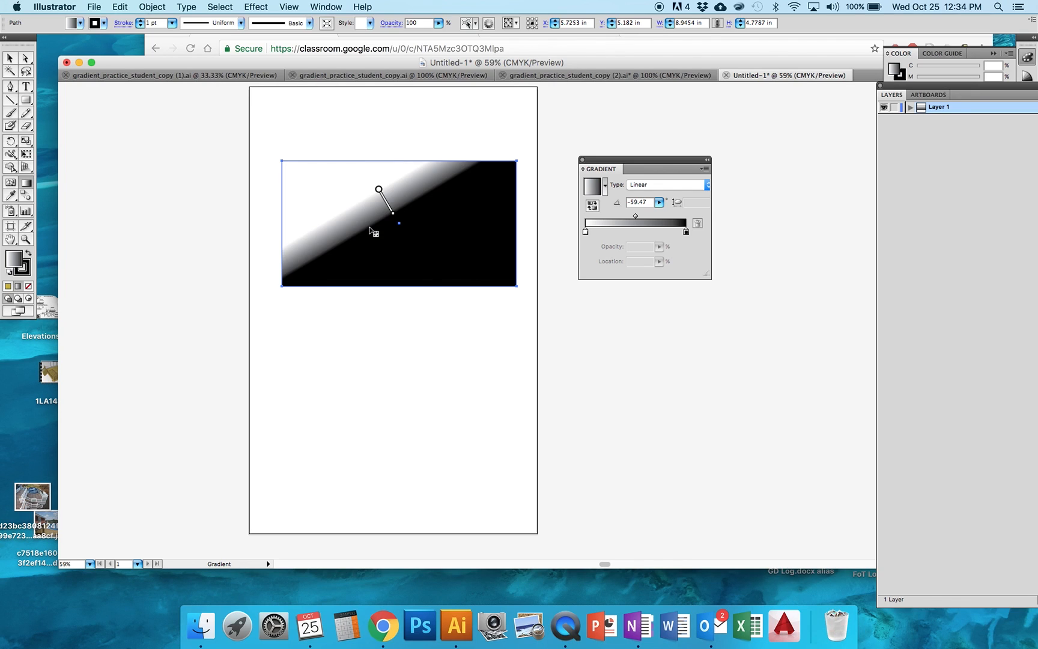
drag(341, 97, 390, 364)
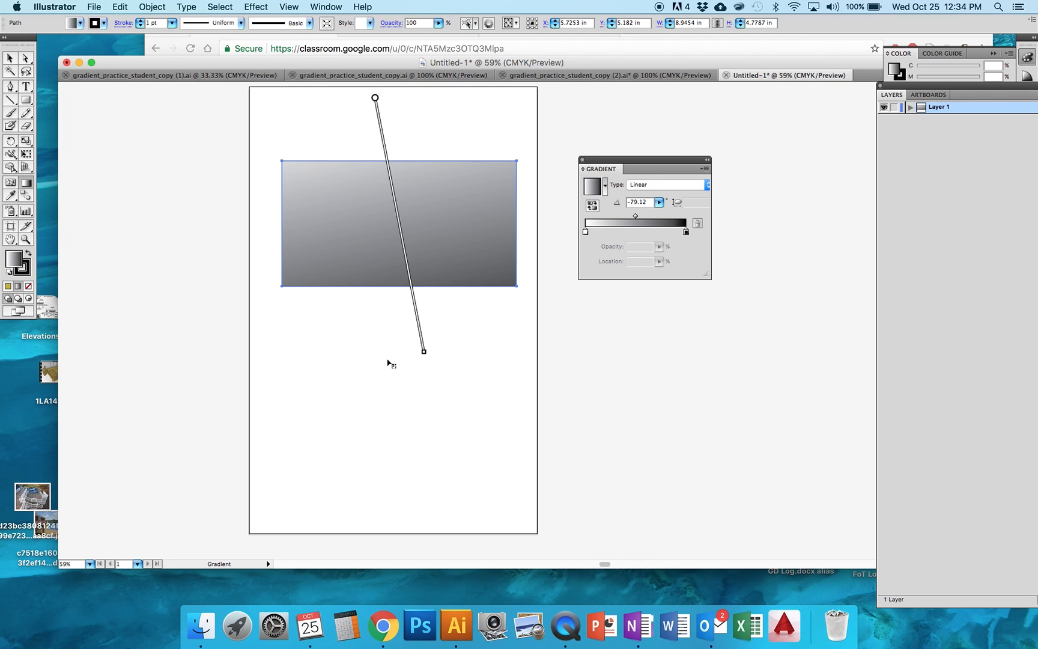
drag(455, 224, 285, 221)
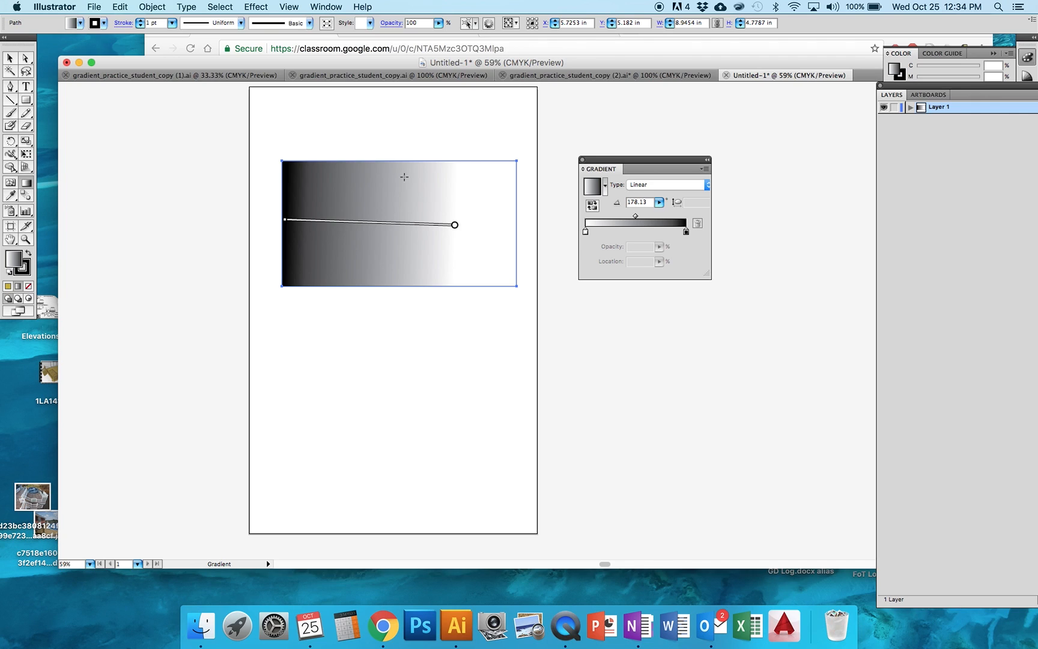
mouse_move(404, 163)
mouse_down()
mouse_move(403, 223)
mouse_move(420, 218)
mouse_move(406, 290)
mouse_move(405, 241)
mouse_move(405, 276)
mouse_move(419, 224)
mouse_move(512, 164)
mouse_move(465, 183)
mouse_move(520, 267)
mouse_move(440, 204)
mouse_move(397, 225)
mouse_move(391, 287)
mouse_up()
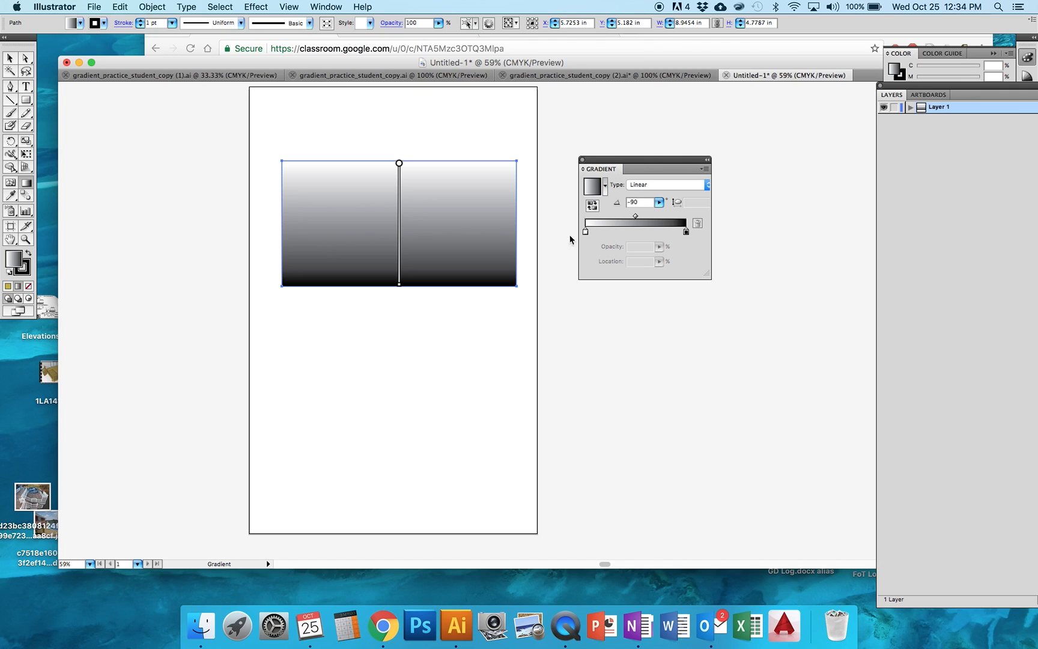
Try different stop positions on the linear gradient, ending with white at 14.72% and black at 77.3%
drag(586, 232, 600, 233)
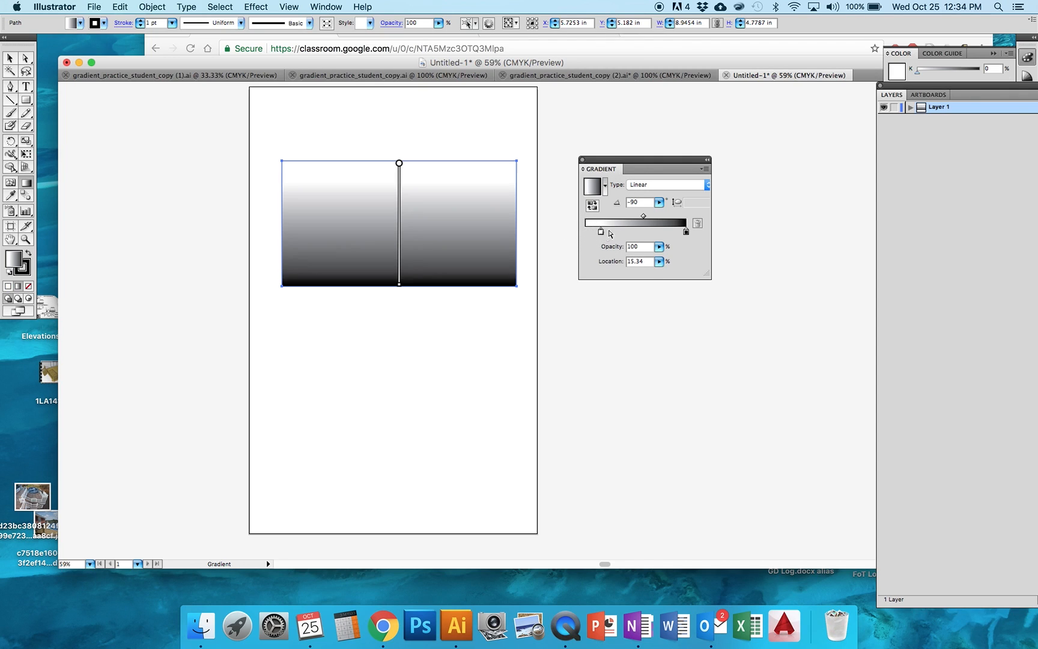
click(686, 232)
drag(686, 232, 686, 233)
drag(601, 235, 623, 234)
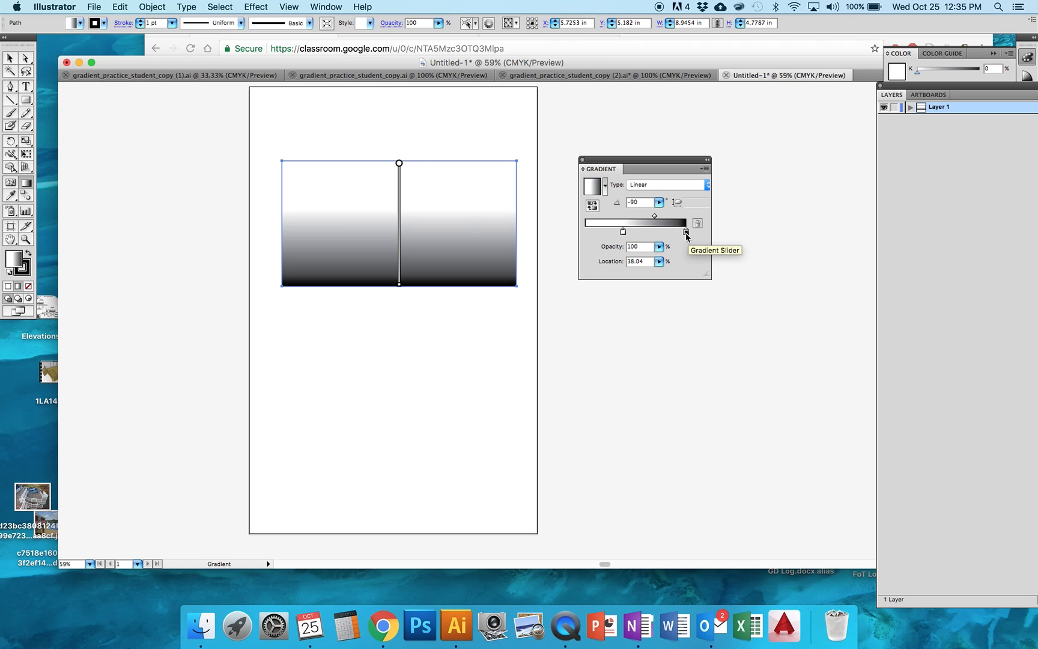
drag(687, 236, 663, 233)
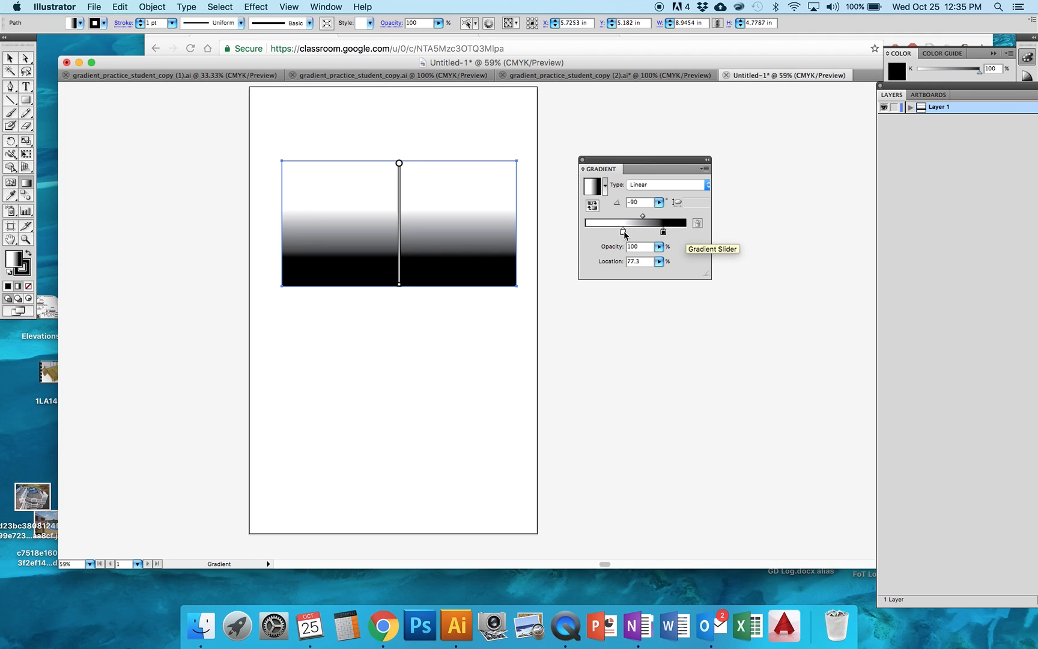
drag(623, 233, 601, 233)
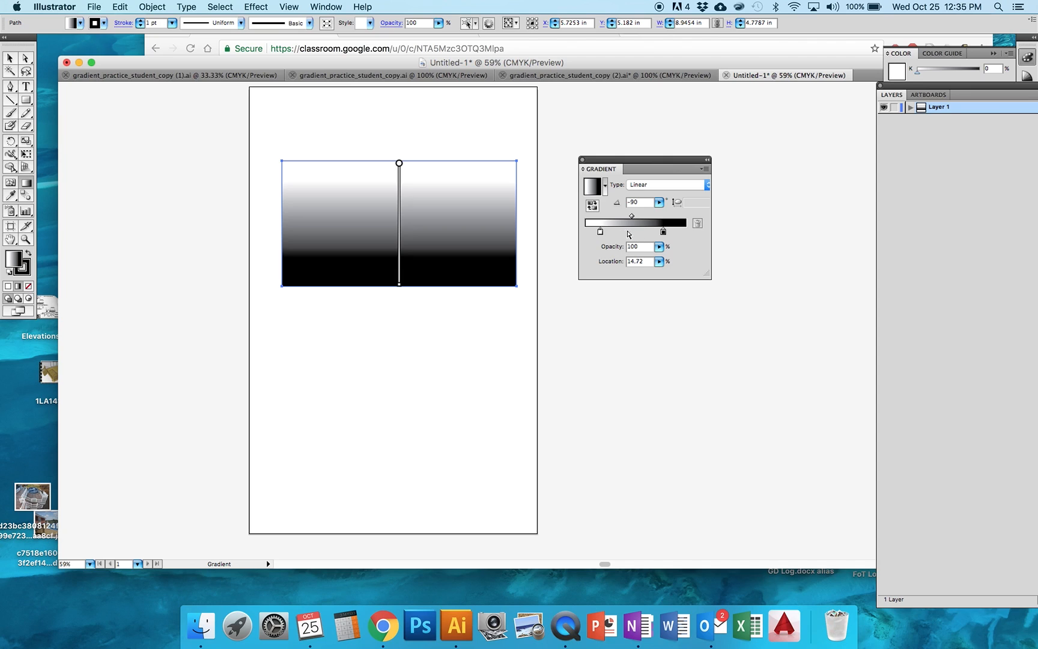
Add gray gradient stops at 41.72% and 56.44%, and remove the intermediate stops from the gradient again
click(628, 233)
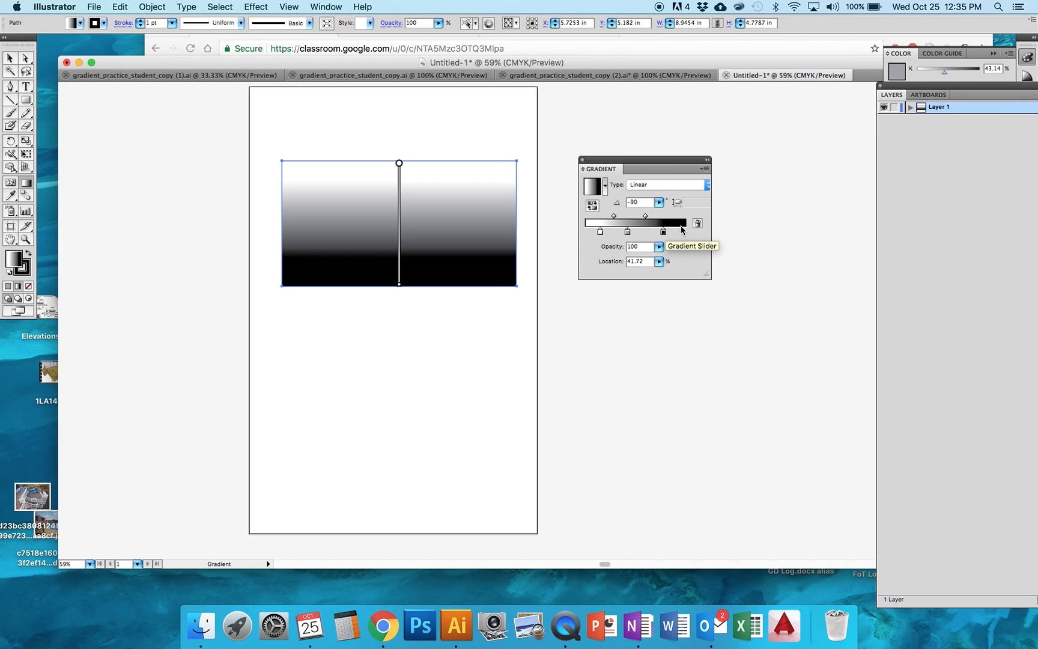
click(642, 231)
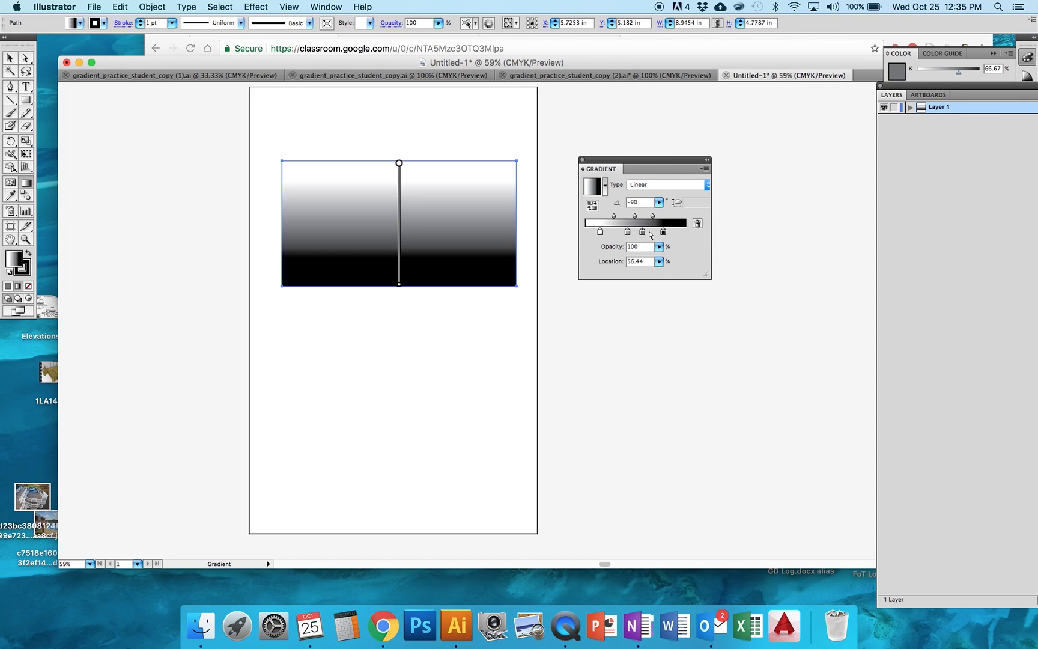
click(680, 233)
drag(664, 233, 632, 269)
click(642, 232)
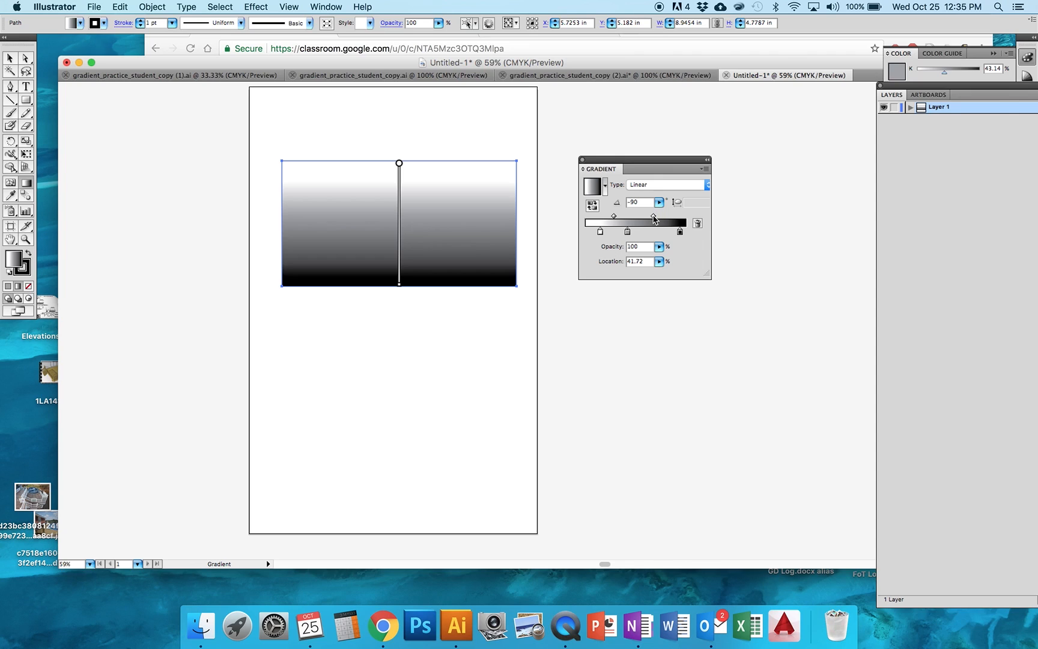
drag(627, 231, 637, 265)
Set the white stop to 0% and the black stop to 100%, and adjust the midpoint between them to 47.24%
click(600, 231)
drag(600, 232, 584, 232)
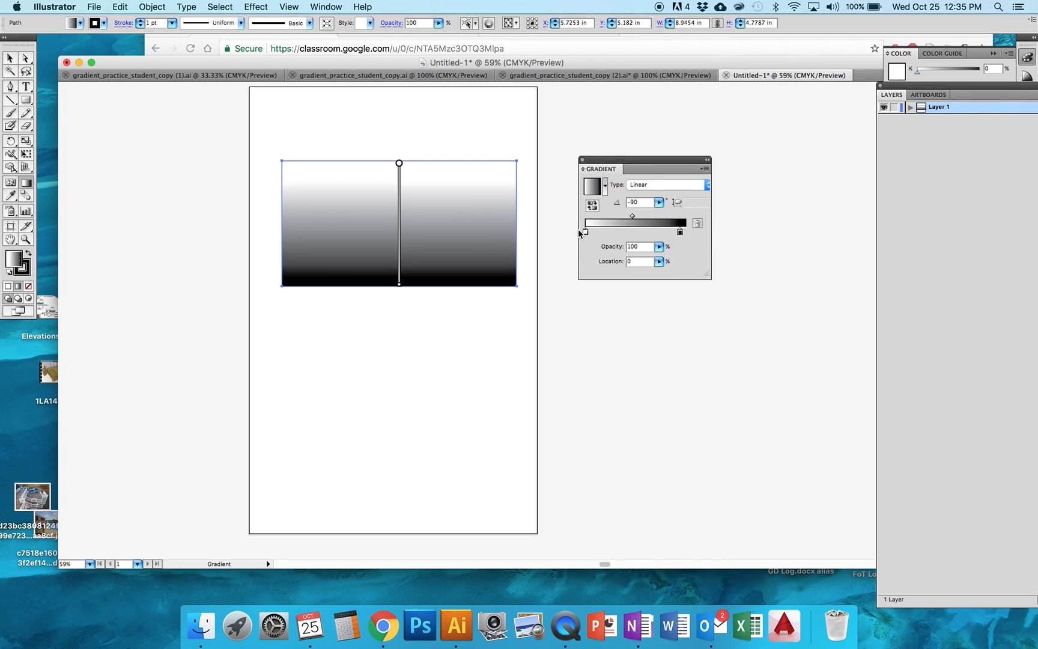
drag(679, 233, 686, 232)
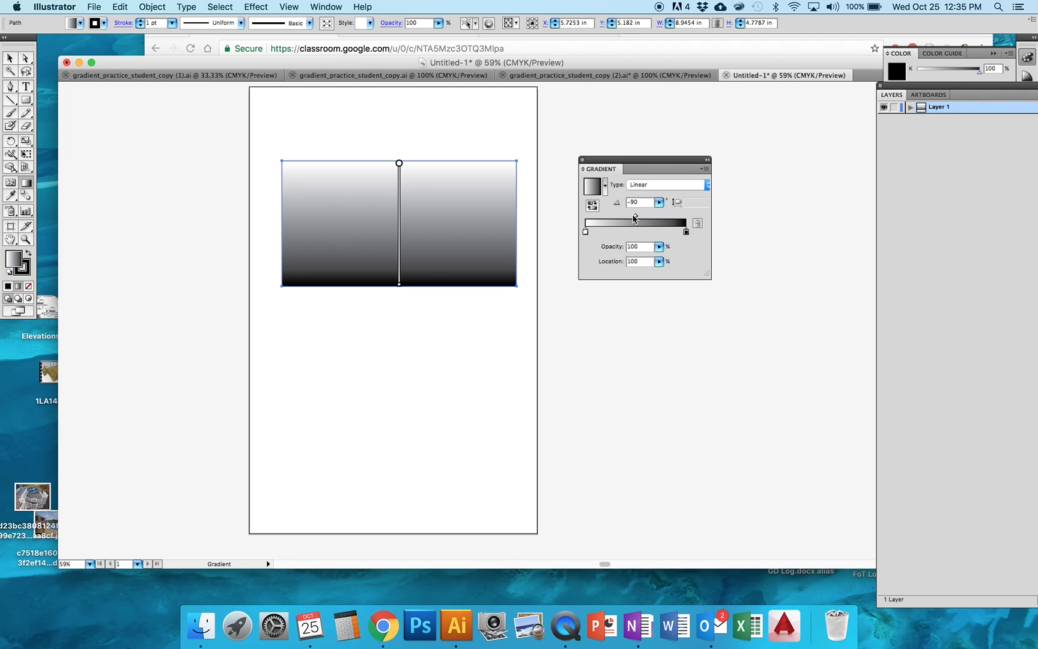
drag(634, 218, 607, 217)
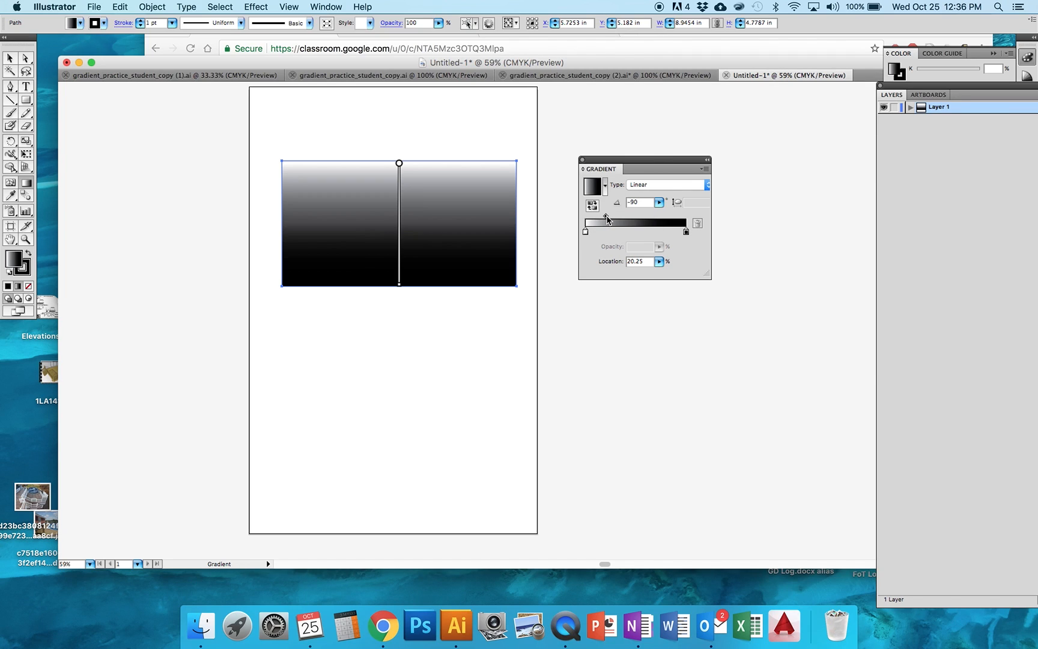
drag(607, 218, 635, 219)
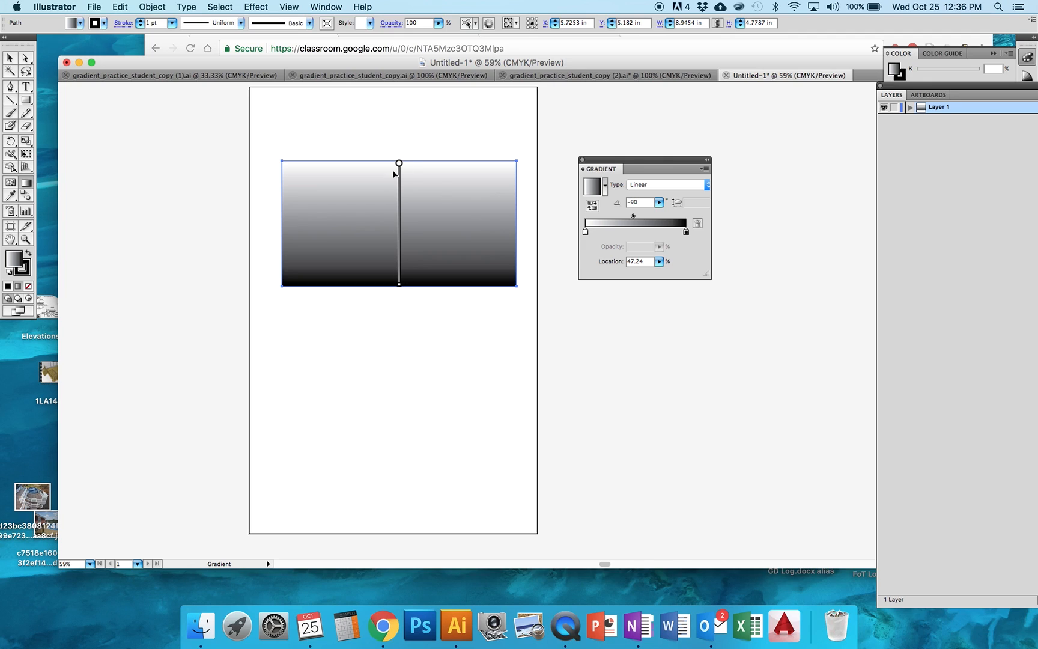
Draw a second rectangle about 9.91 by 4.24 in below the first and change its gradient type to Radial
click(26, 100)
mouse_move(321, 369)
mouse_down()
mouse_move(508, 429)
mouse_move(581, 479)
mouse_up()
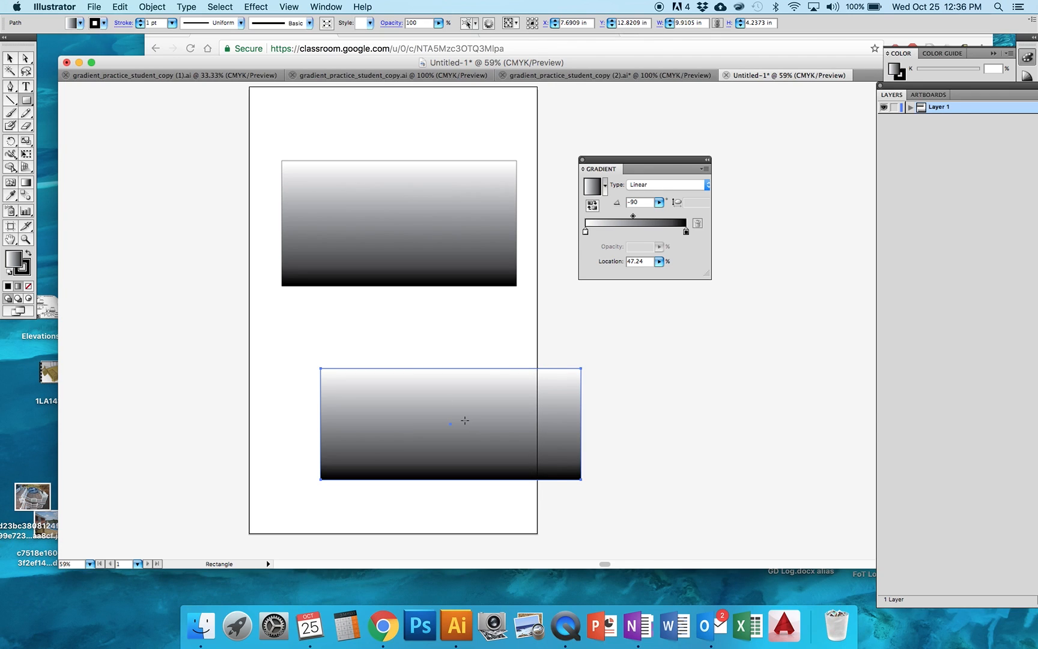
click(657, 188)
click(645, 176)
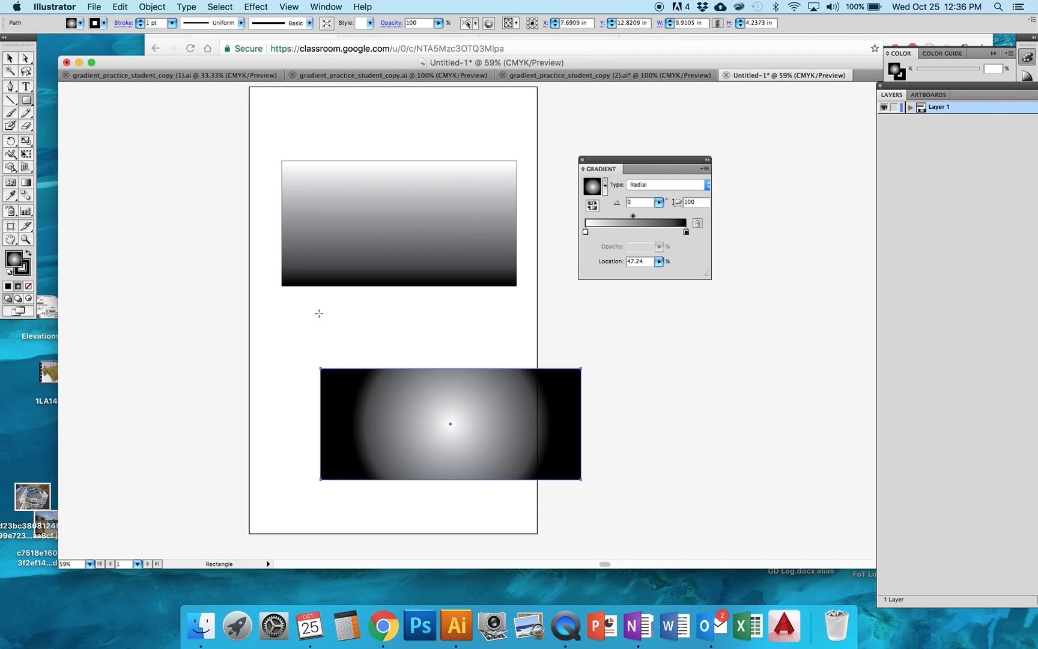
Redraw the lower rectangle's radial gradient with the Gradient tool so it starts near the middle, and rotate it to about 40.53°
click(26, 183)
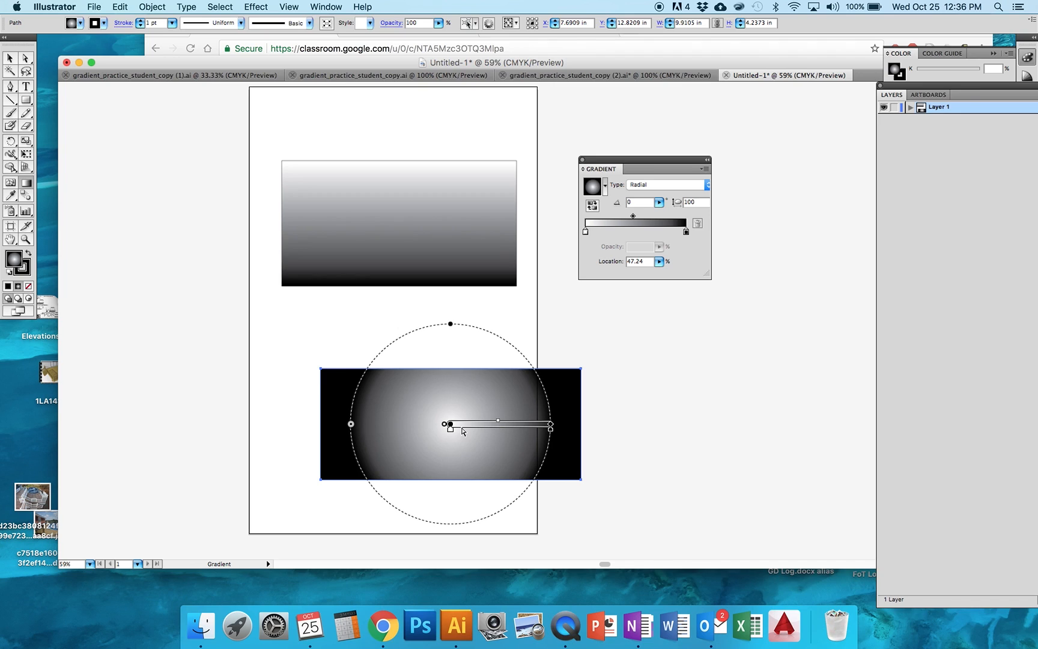
drag(388, 411, 501, 450)
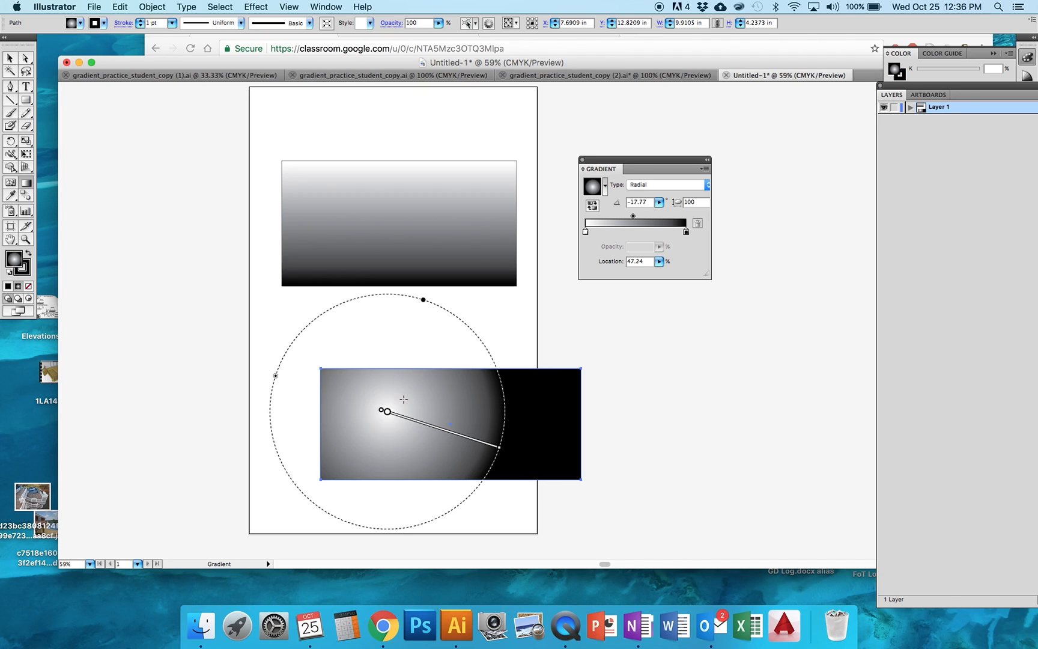
drag(447, 404, 551, 405)
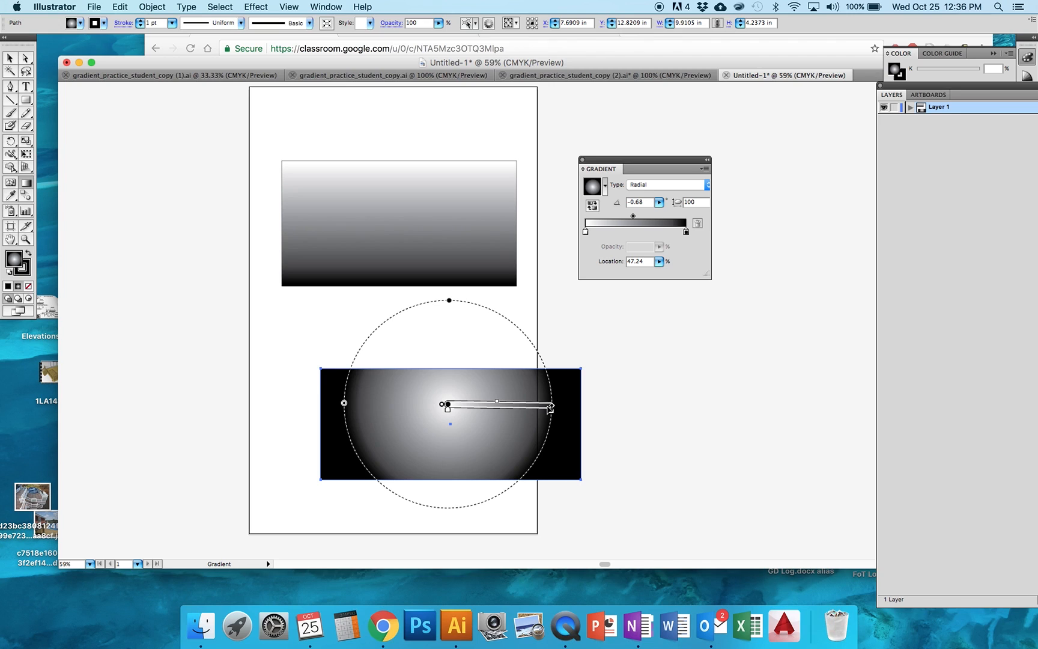
mouse_move(559, 406)
mouse_down()
mouse_move(551, 354)
mouse_move(533, 331)
mouse_up()
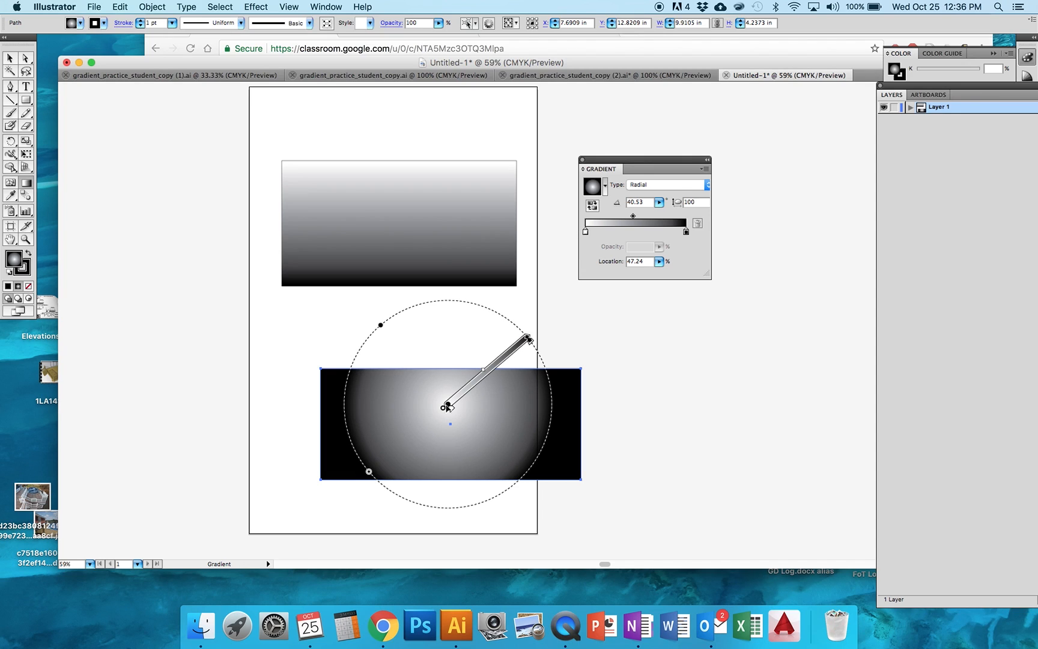
Shift the radial gradient's center slightly right of the rectangle's middle, and squash its circle into an ellipse with an aspect ratio of about 46.42%
mouse_move(448, 406)
mouse_down()
mouse_move(473, 371)
mouse_move(466, 417)
mouse_move(476, 414)
mouse_up()
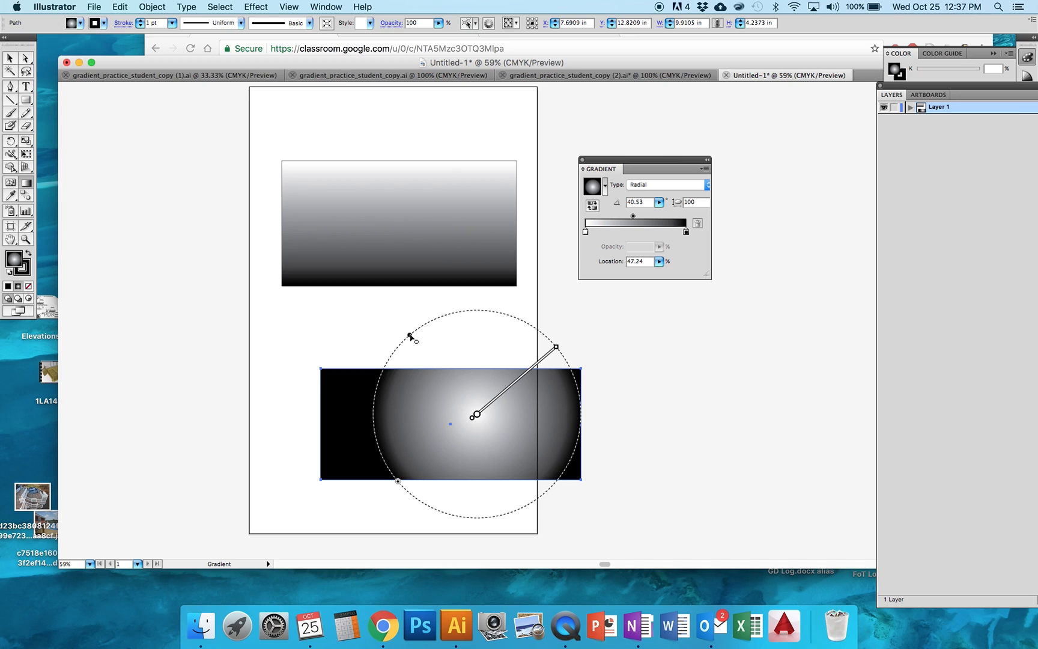
drag(410, 335, 446, 376)
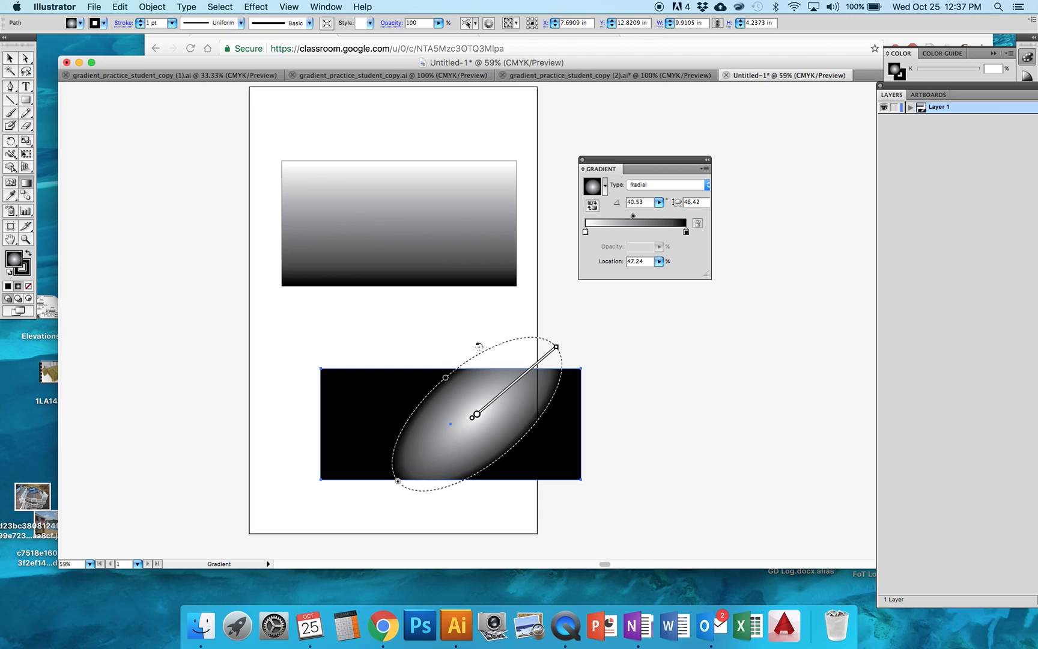
click(9, 59)
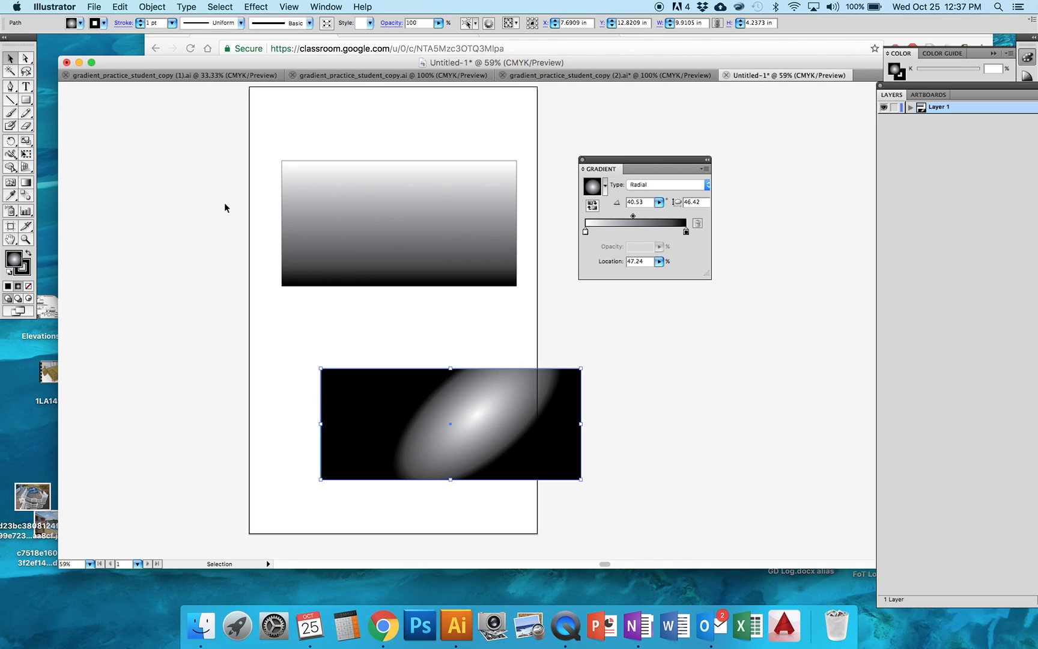
Add a stop at 52.15% to the upper rectangle's linear gradient, and recolor its white stop gold with HSB values 47, 58, 86
click(332, 229)
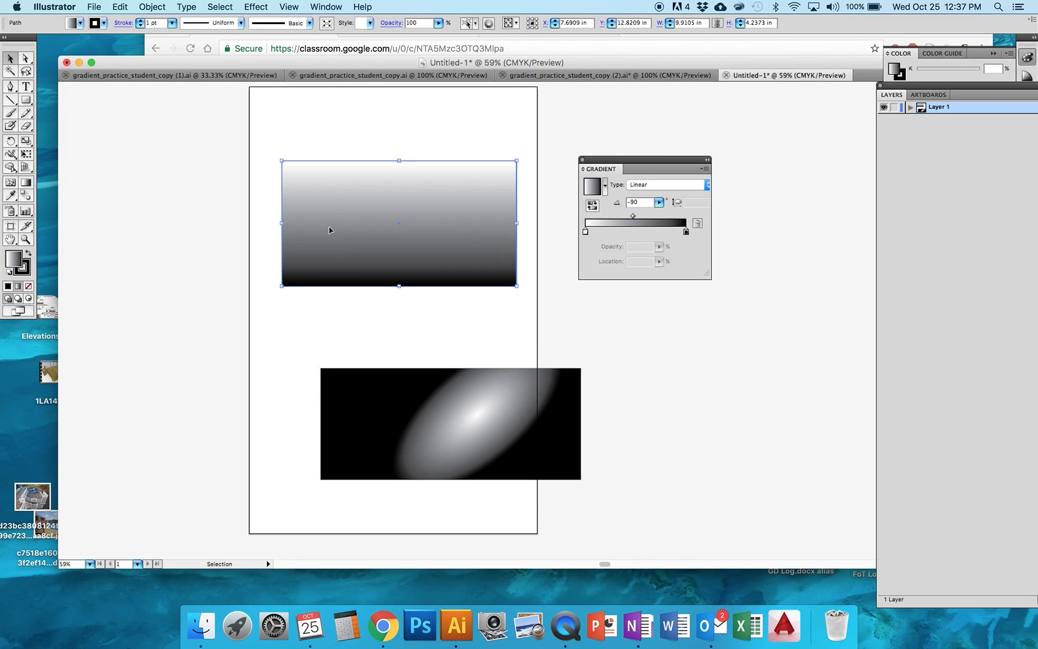
click(638, 231)
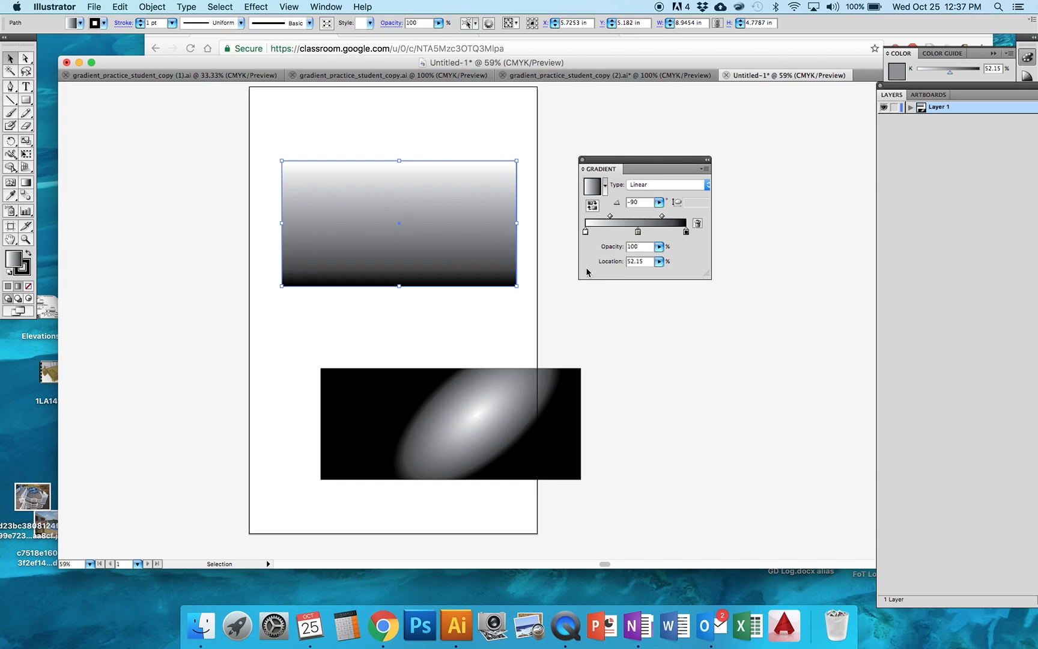
click(586, 232)
double_click(586, 232)
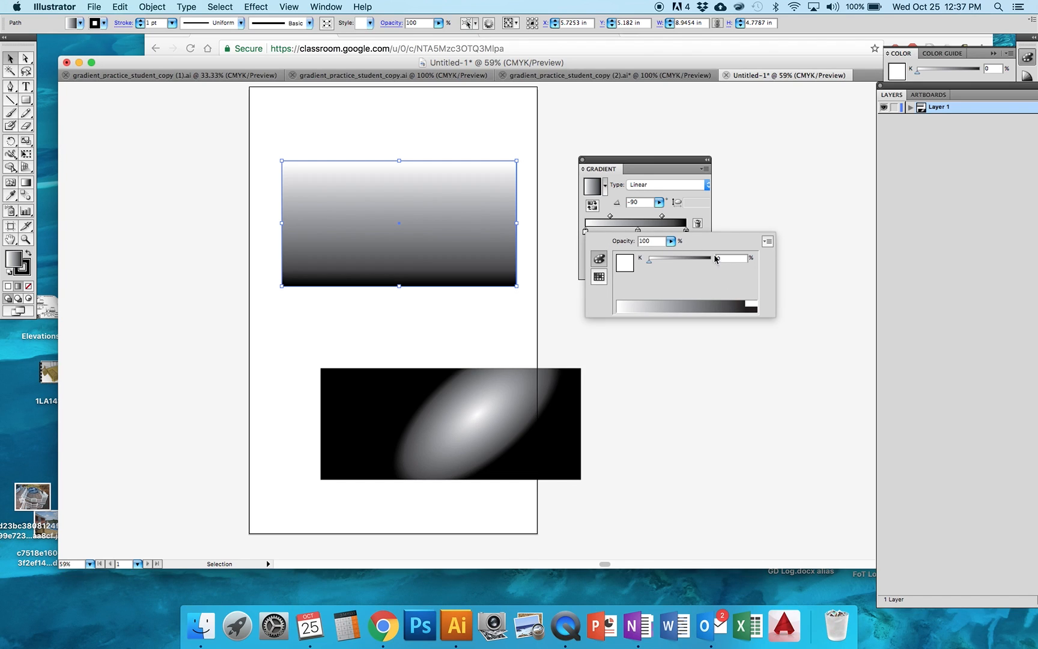
click(767, 242)
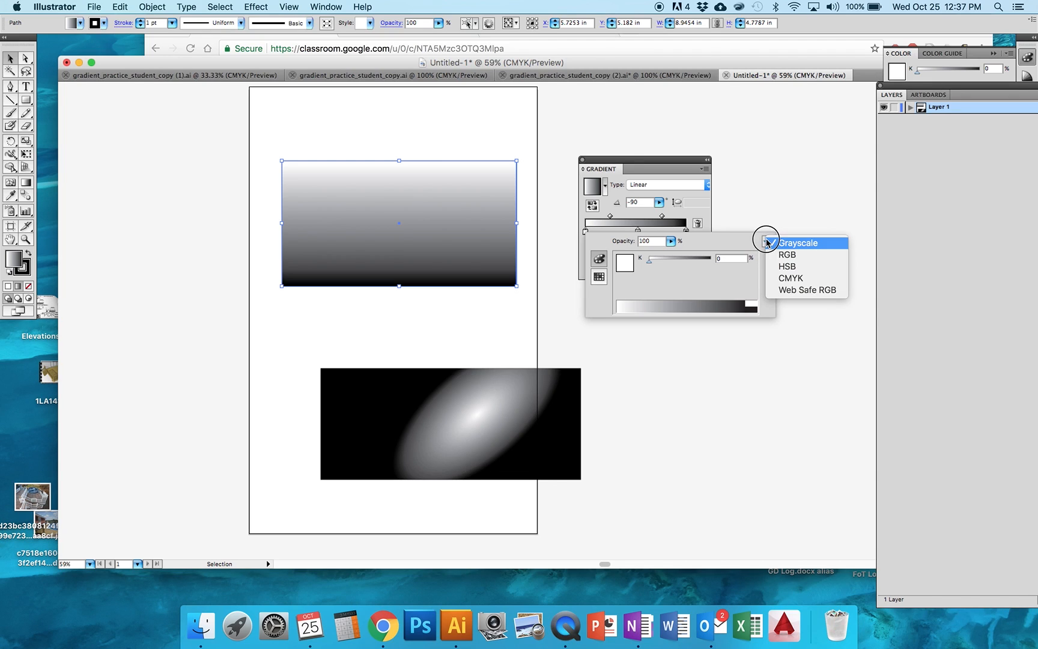
click(781, 267)
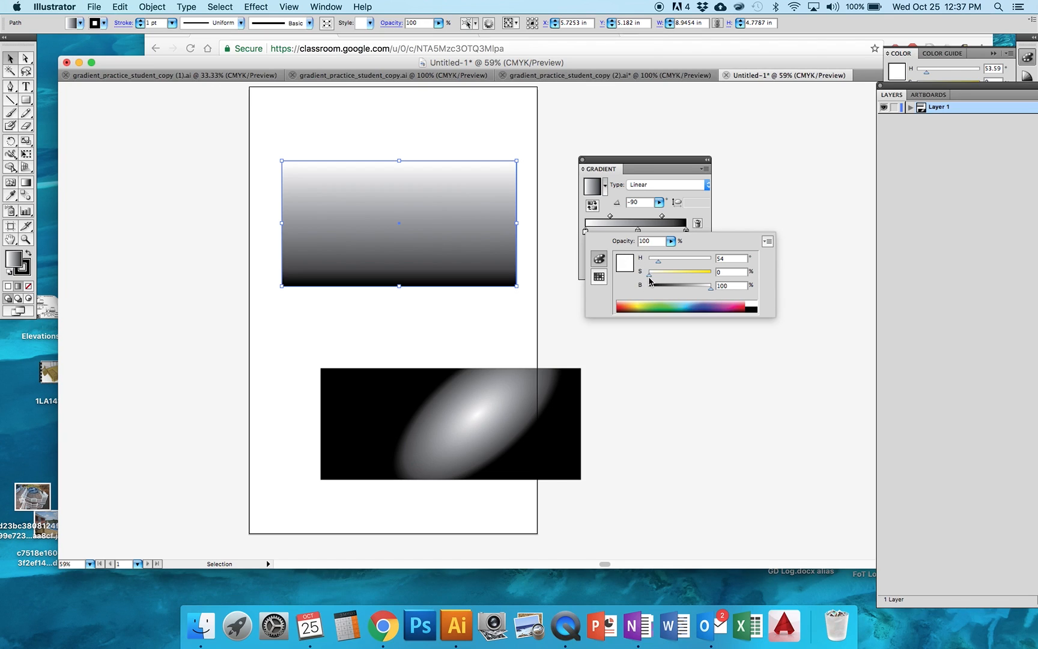
drag(650, 278, 674, 277)
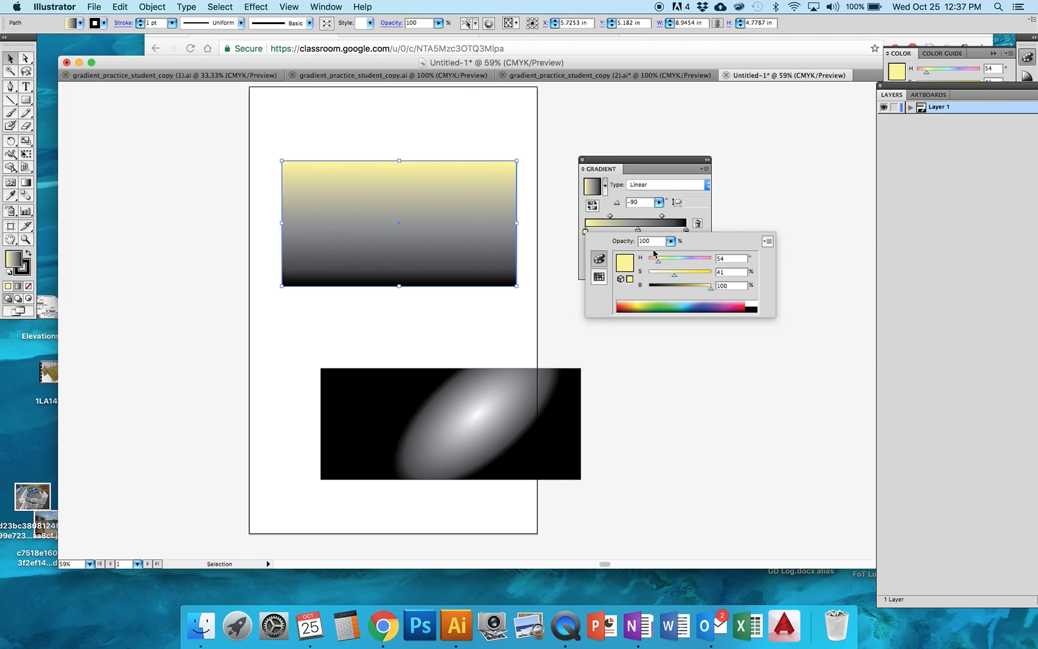
drag(674, 278, 702, 274)
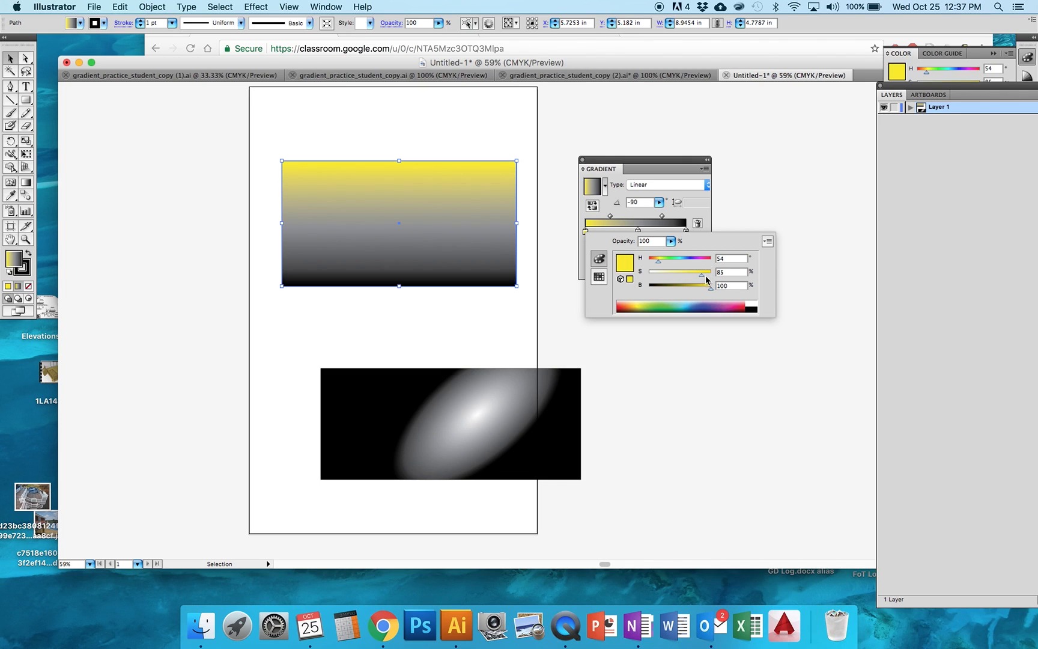
drag(659, 264, 702, 287)
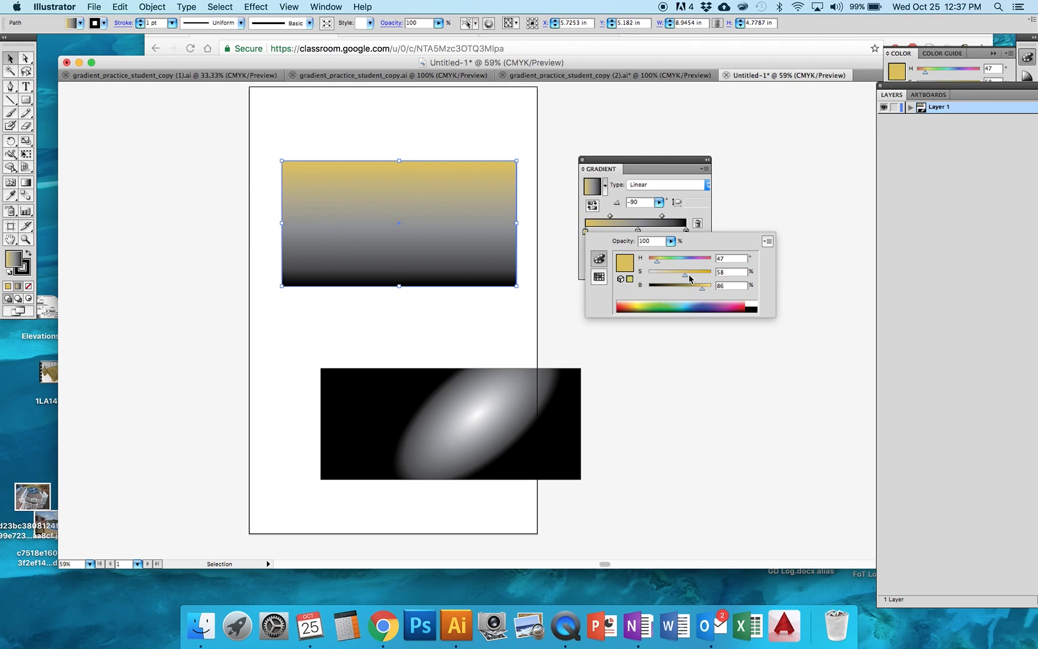
click(625, 161)
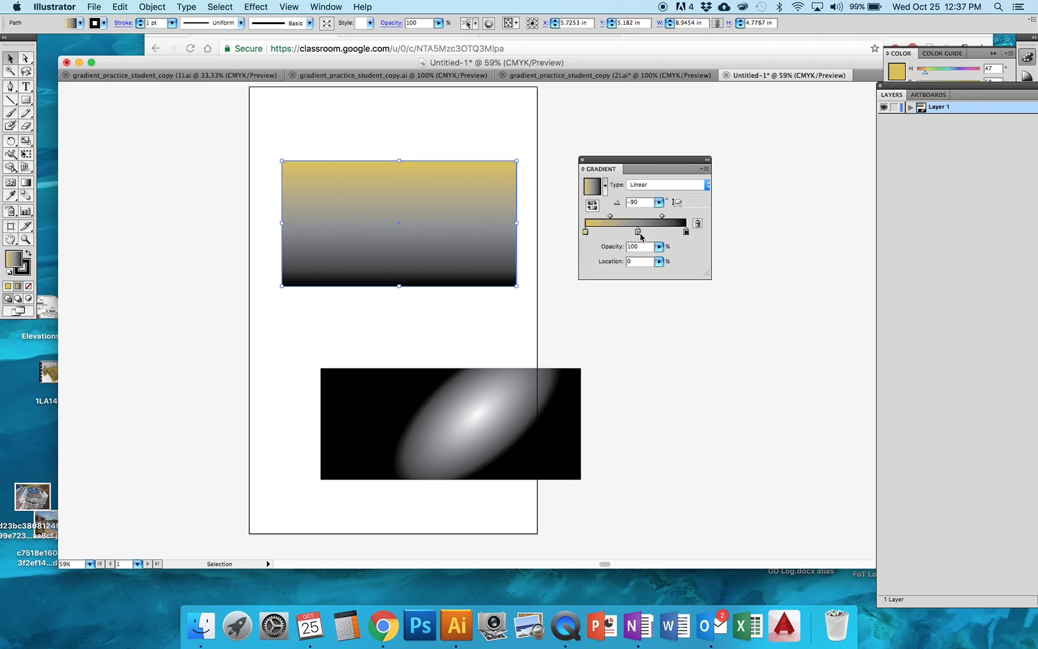
Try two extra stops on the linear gradient, one between gold and gray and one at 78.53%, and remove both again
click(604, 233)
click(665, 232)
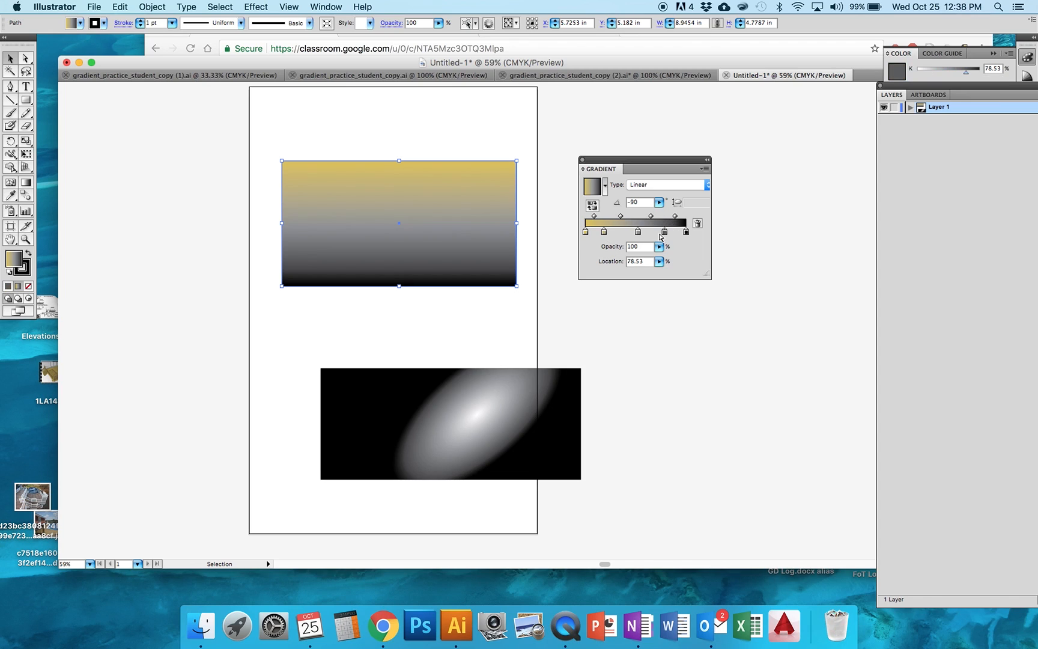
drag(604, 232, 606, 250)
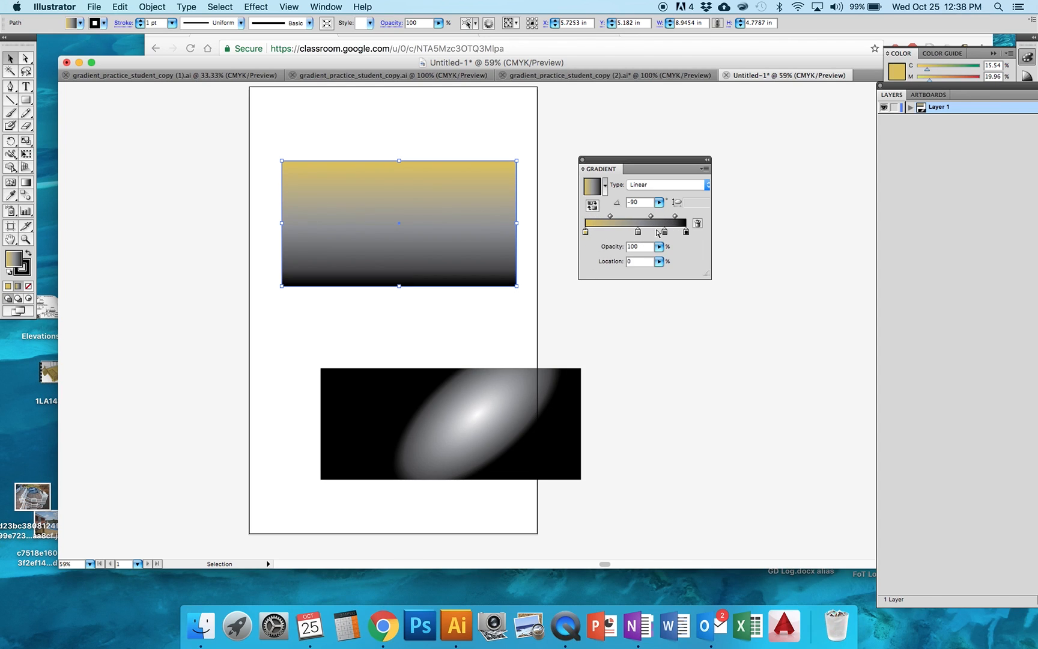
drag(664, 233, 665, 257)
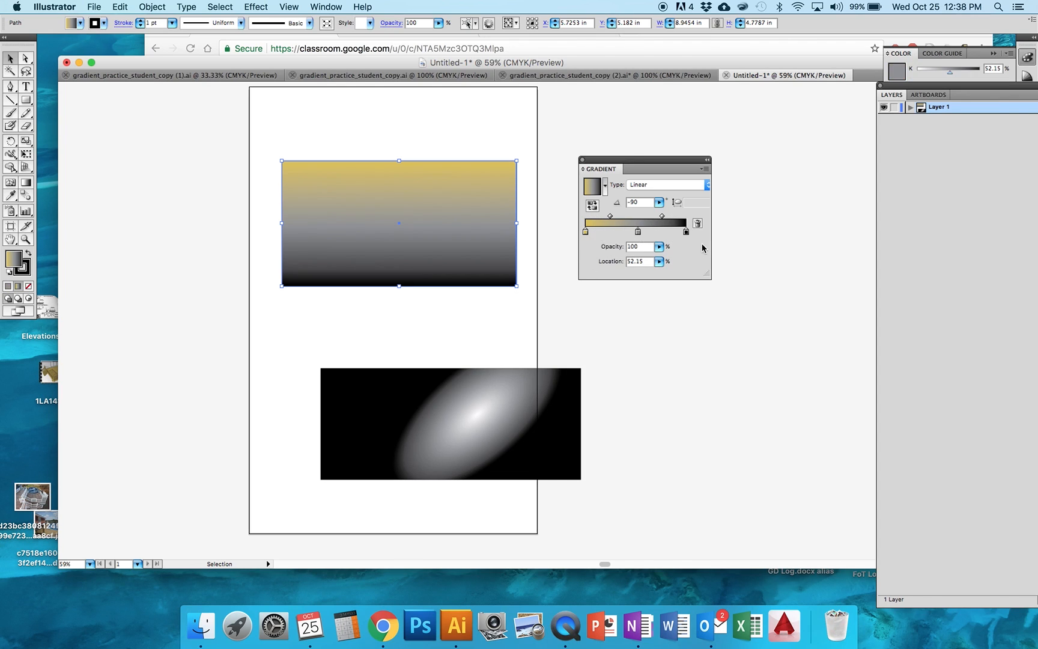
Replace the gradient's black stop with a copy of the gold stop at 100%, and recolor the middle stop green with HSB 114.86, 57.38, 71.76
drag(686, 232, 685, 261)
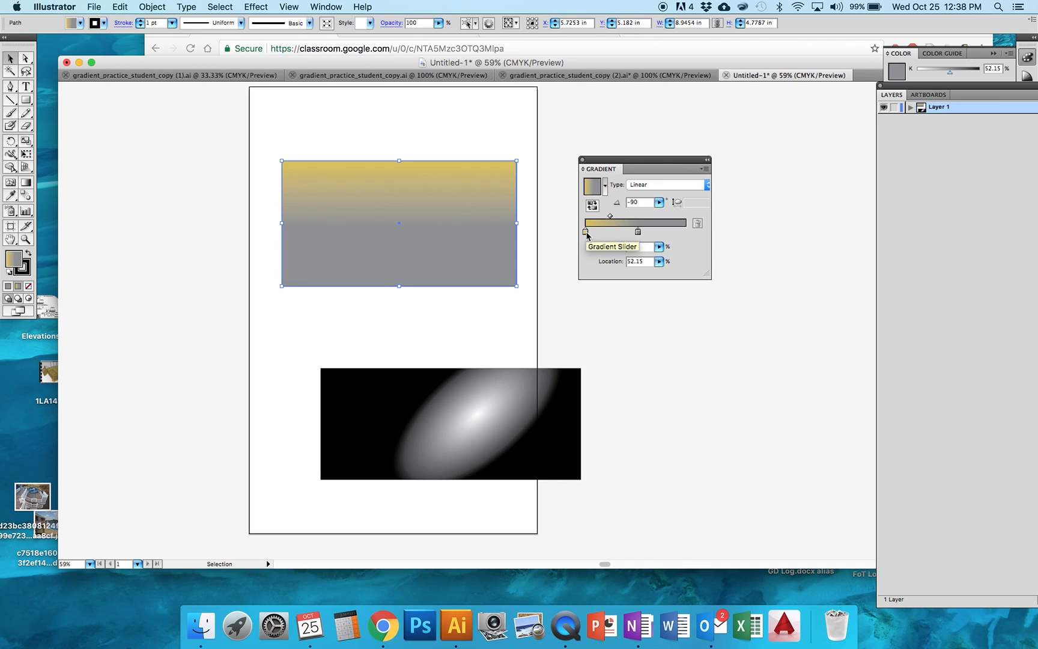
drag(586, 234, 691, 242)
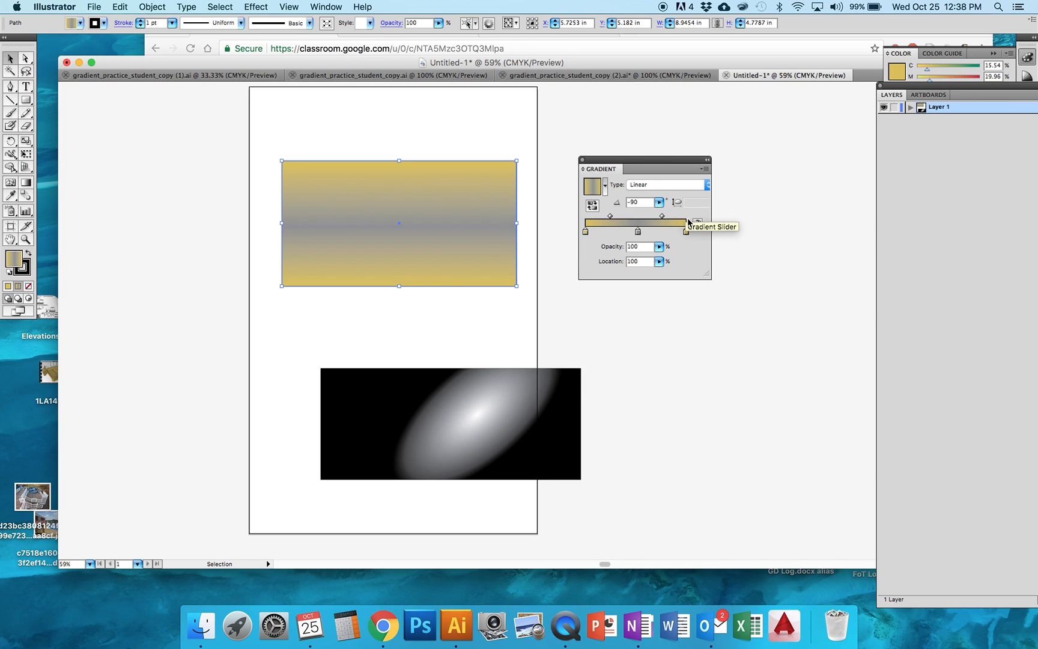
click(638, 231)
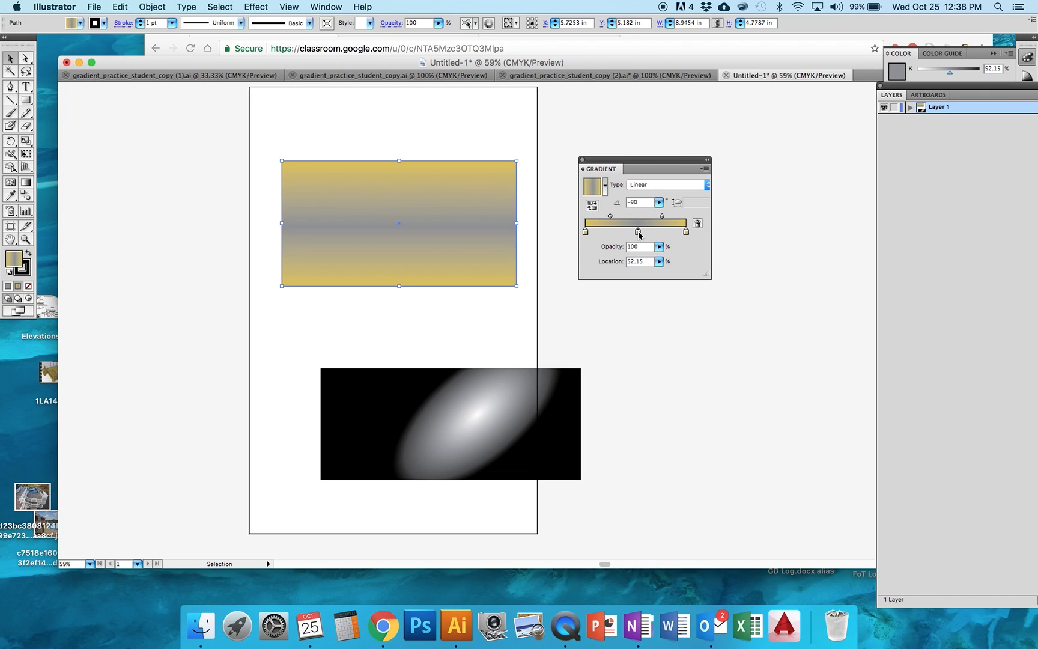
double_click(638, 232)
click(821, 241)
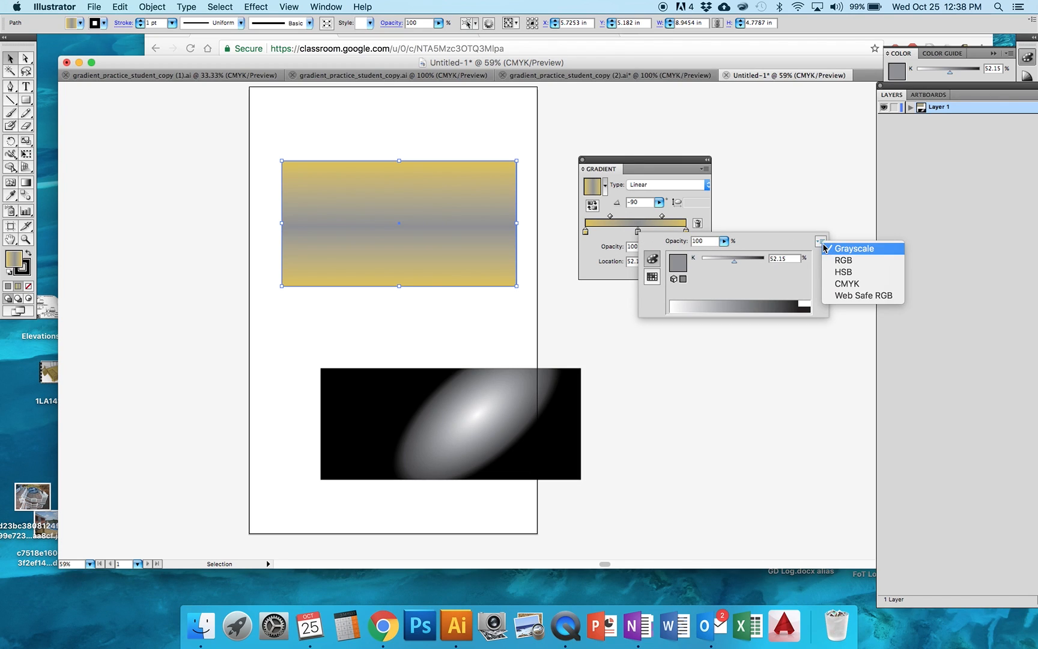
click(839, 273)
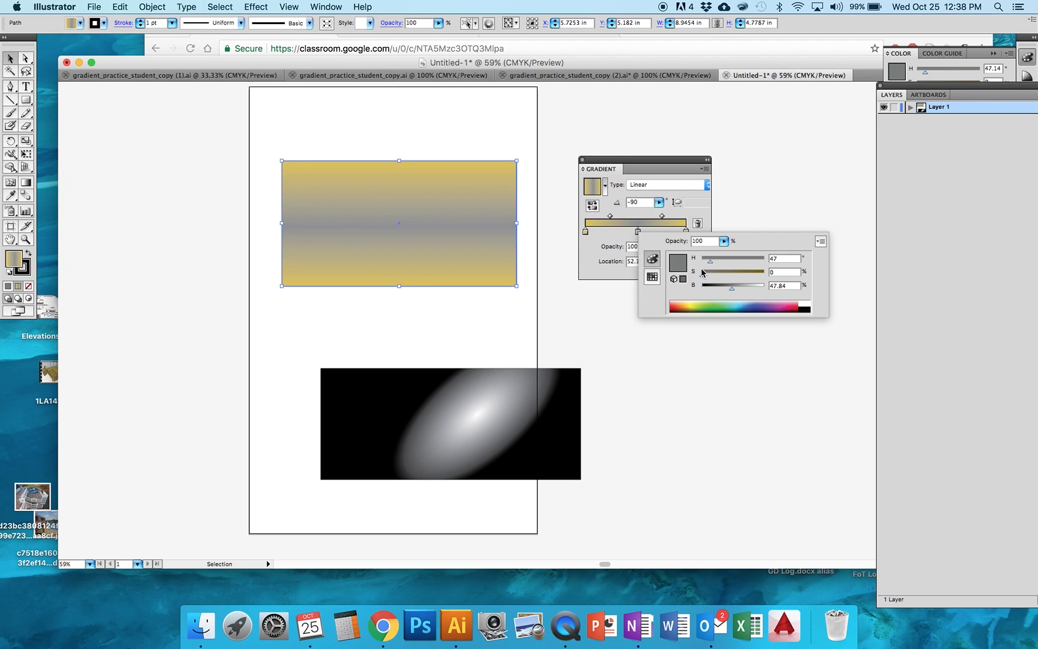
click(713, 307)
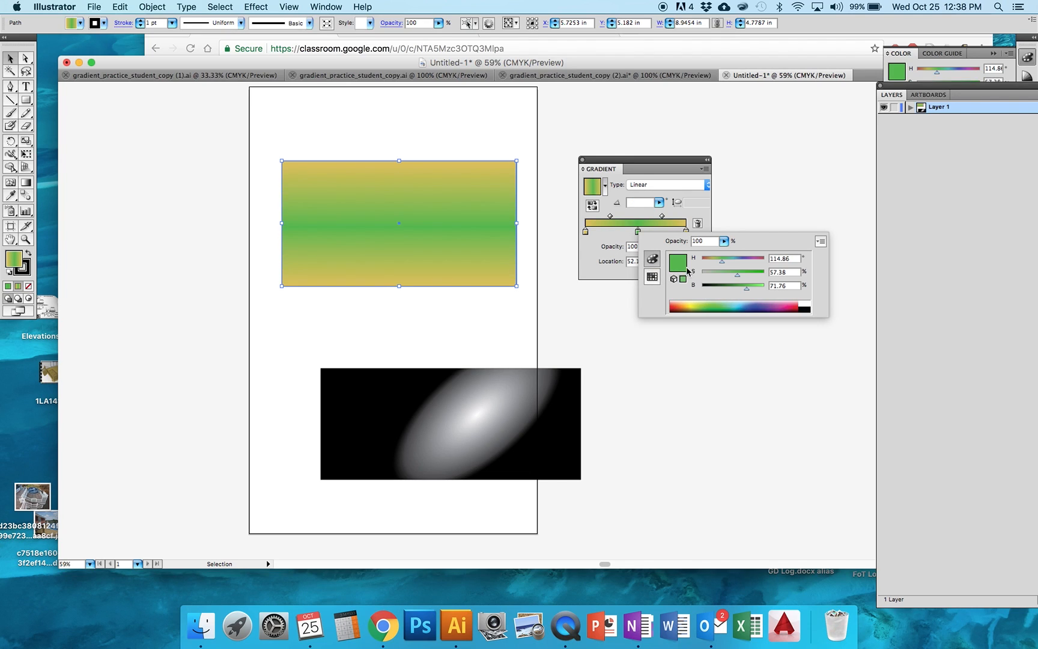
click(625, 161)
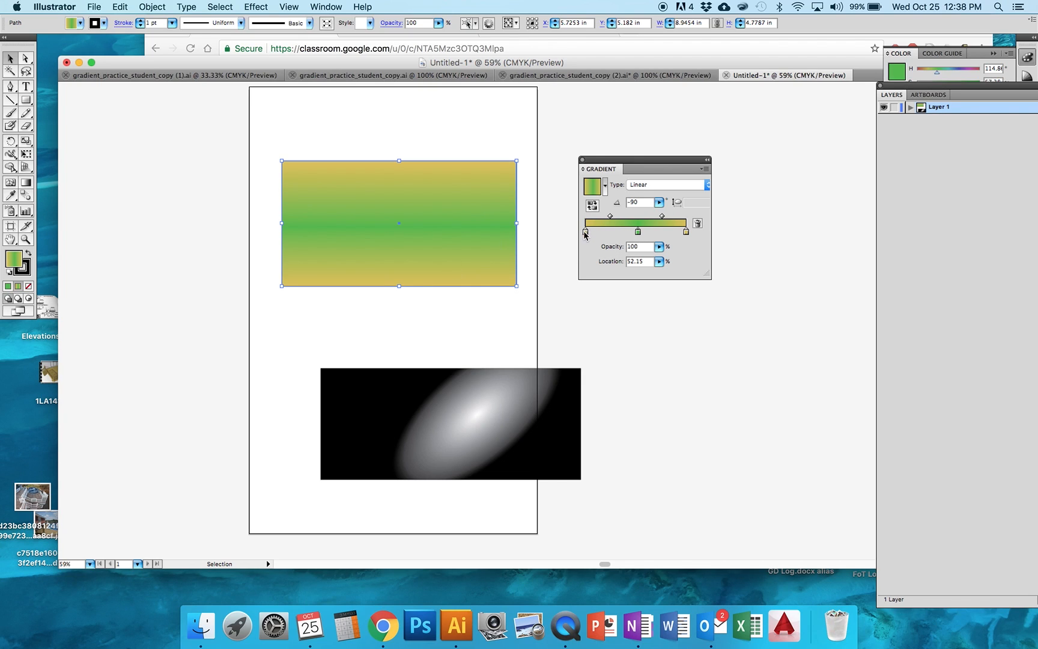
click(686, 233)
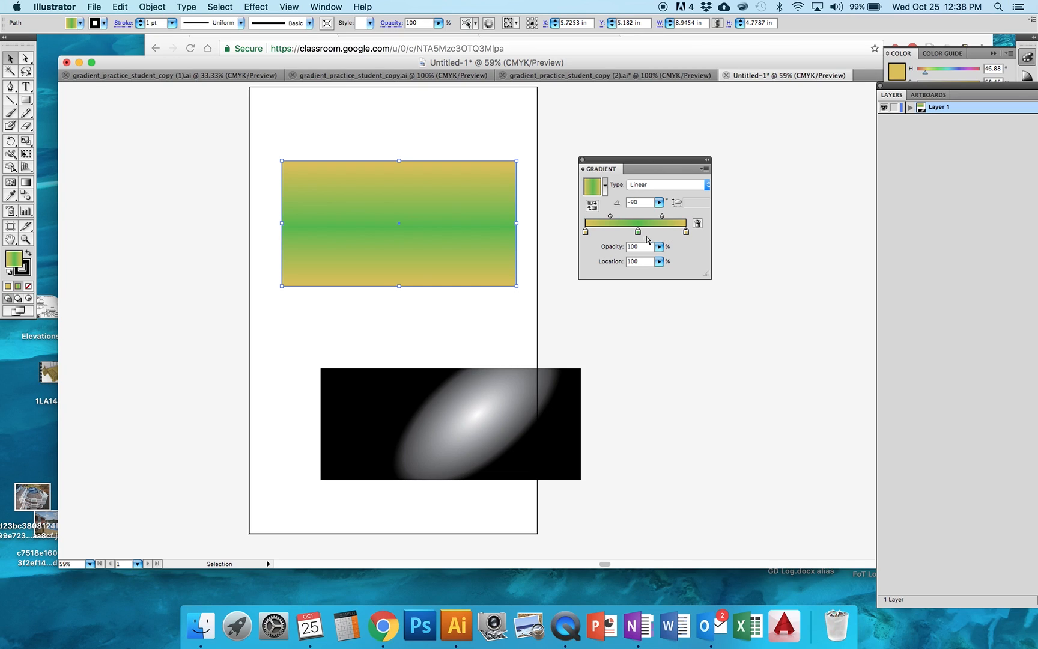
Lower the gold and green rectangle's opacity to 38%, and move it down to overlap the radial gradient rectangle
click(430, 193)
mouse_move(450, 175)
mouse_down()
mouse_move(461, 190)
mouse_move(450, 189)
mouse_up()
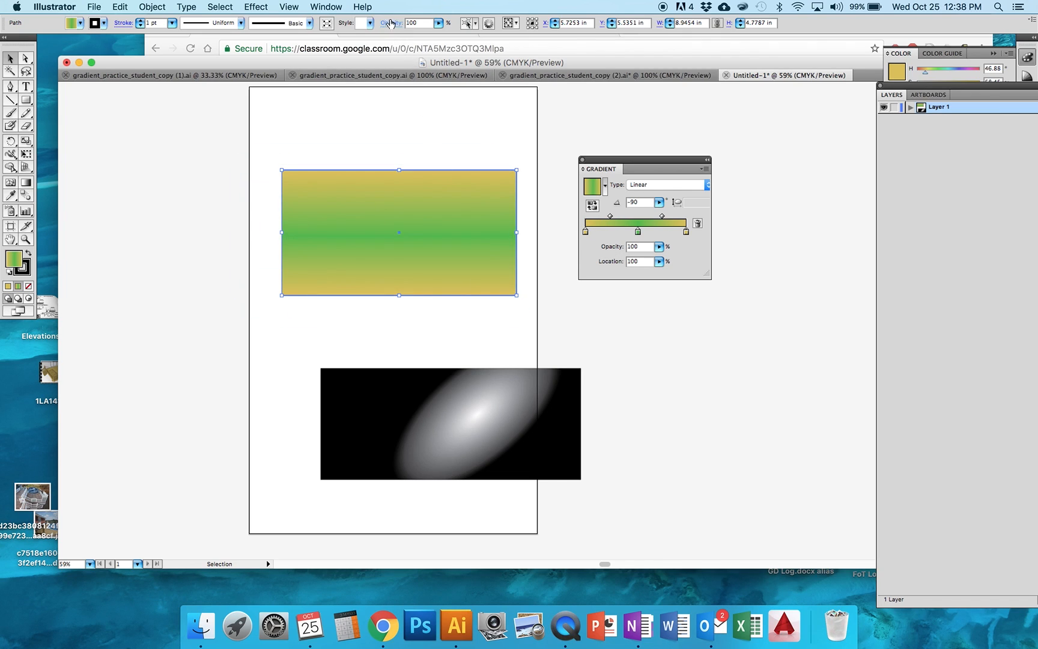
click(439, 22)
drag(418, 35, 398, 34)
drag(415, 189, 343, 410)
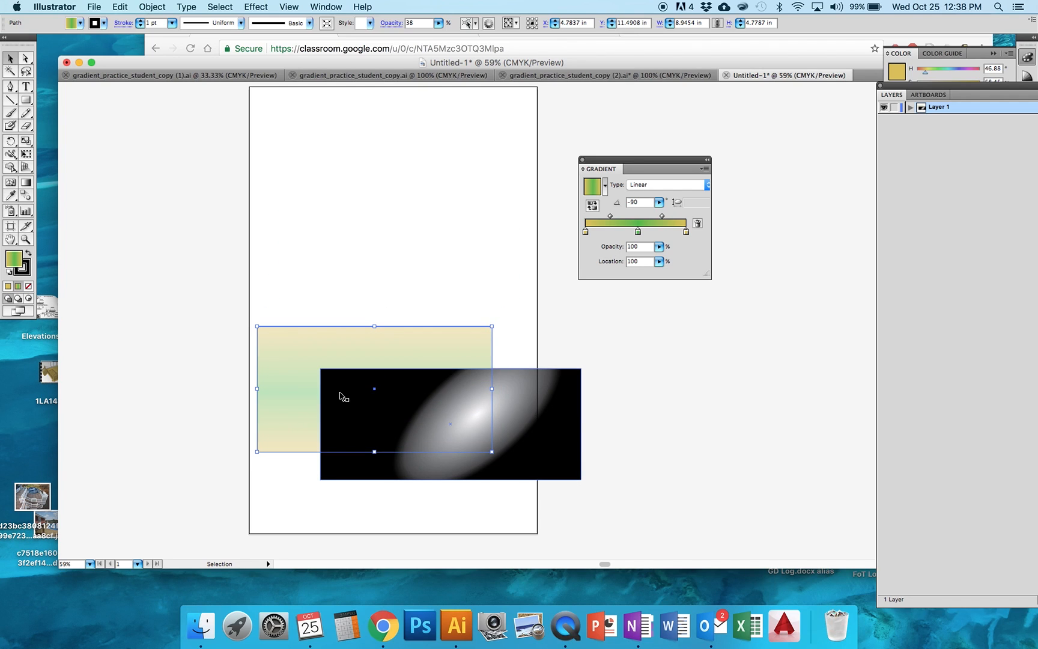
Arrange the semi-transparent gold and green rectangle in front of the radial gradient rectangle
right_click(322, 377)
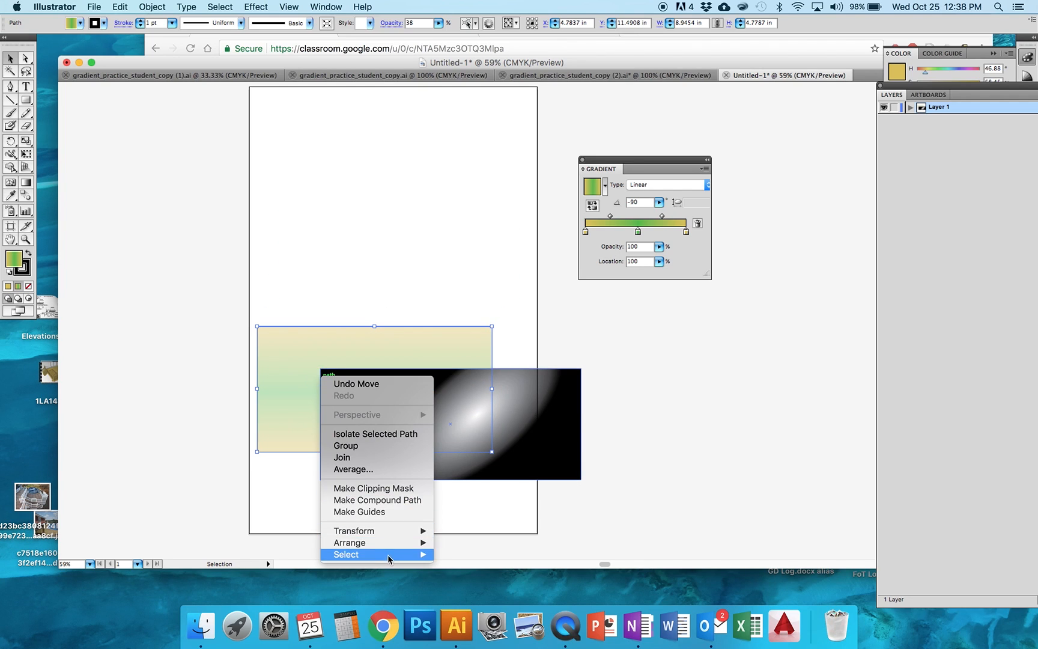
mouse_move(385, 542)
click(453, 539)
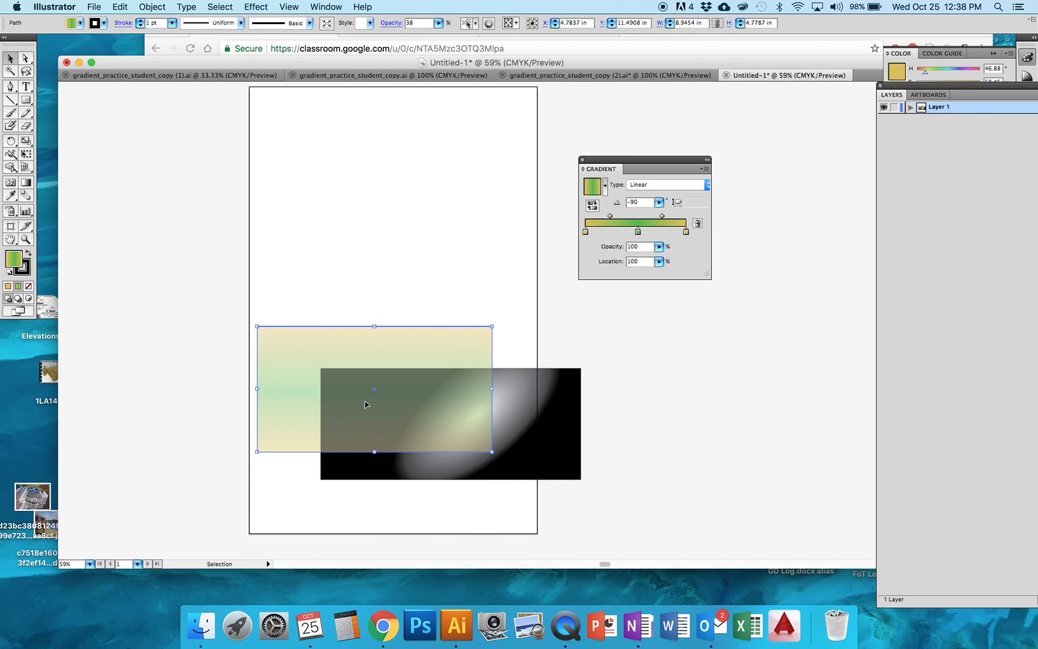
Set the gold and green rectangle's opacity to 100%, move it back above the radial rectangle, and select its green gradient stop
click(438, 23)
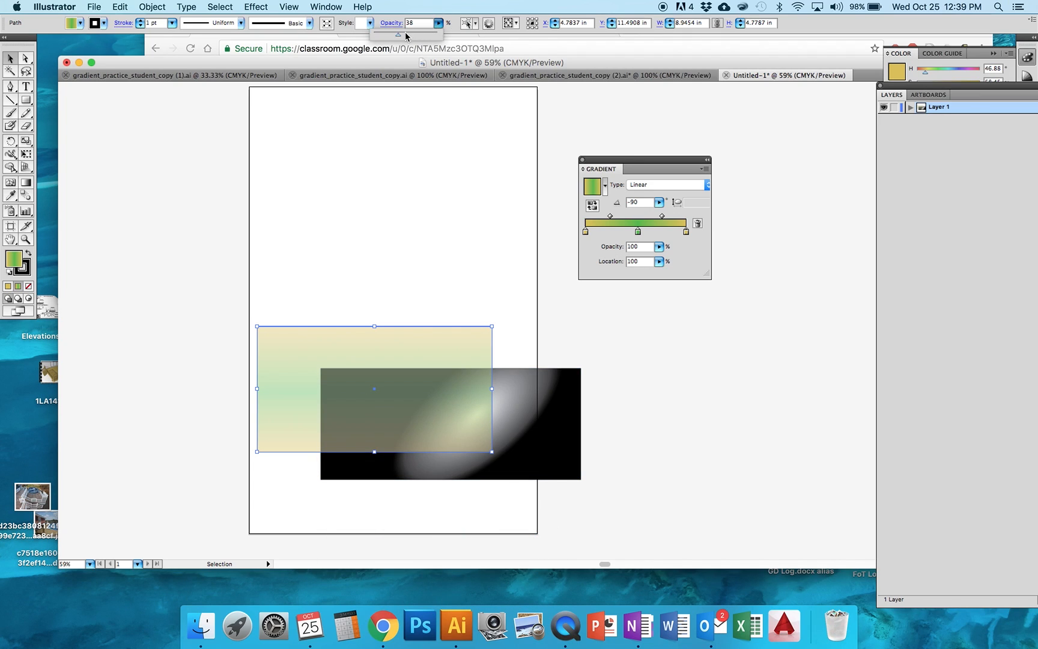
drag(398, 37, 384, 37)
drag(403, 37, 445, 36)
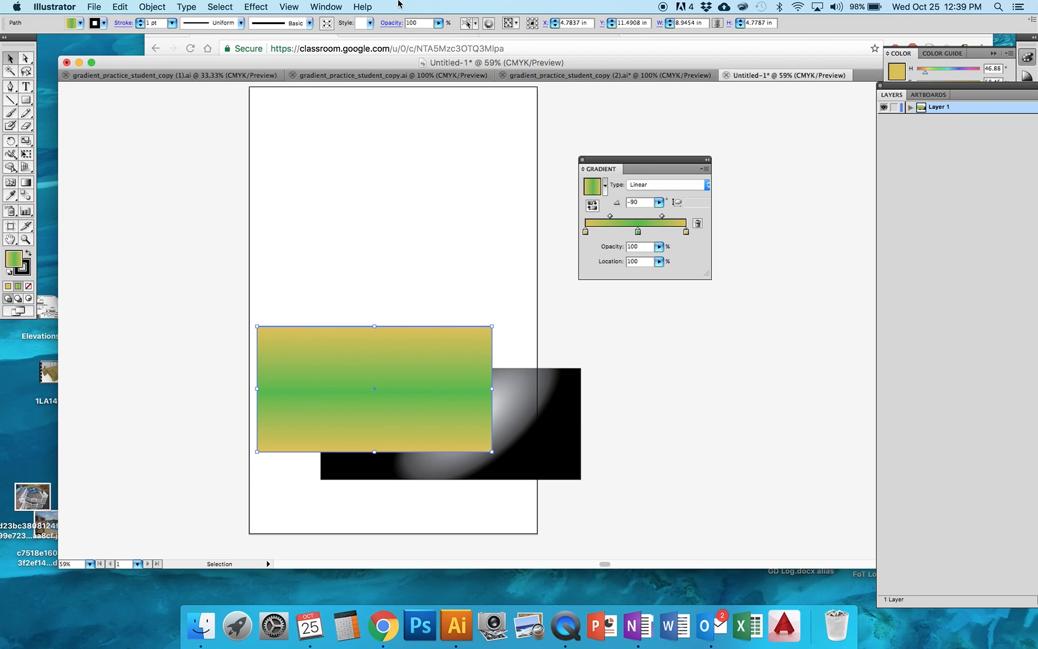
drag(425, 364, 454, 217)
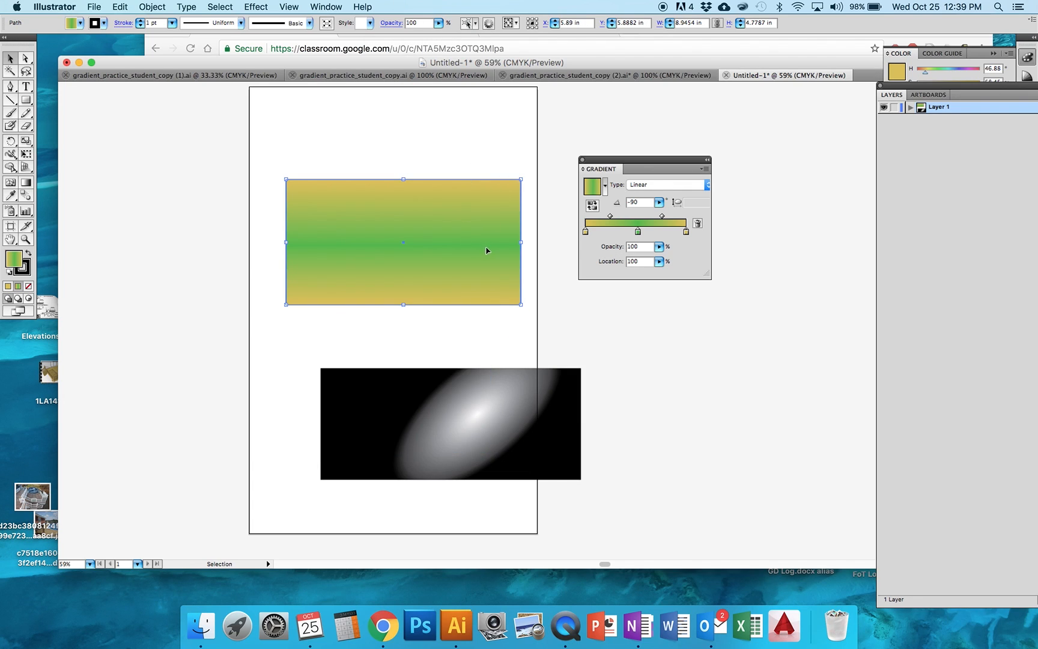
click(638, 232)
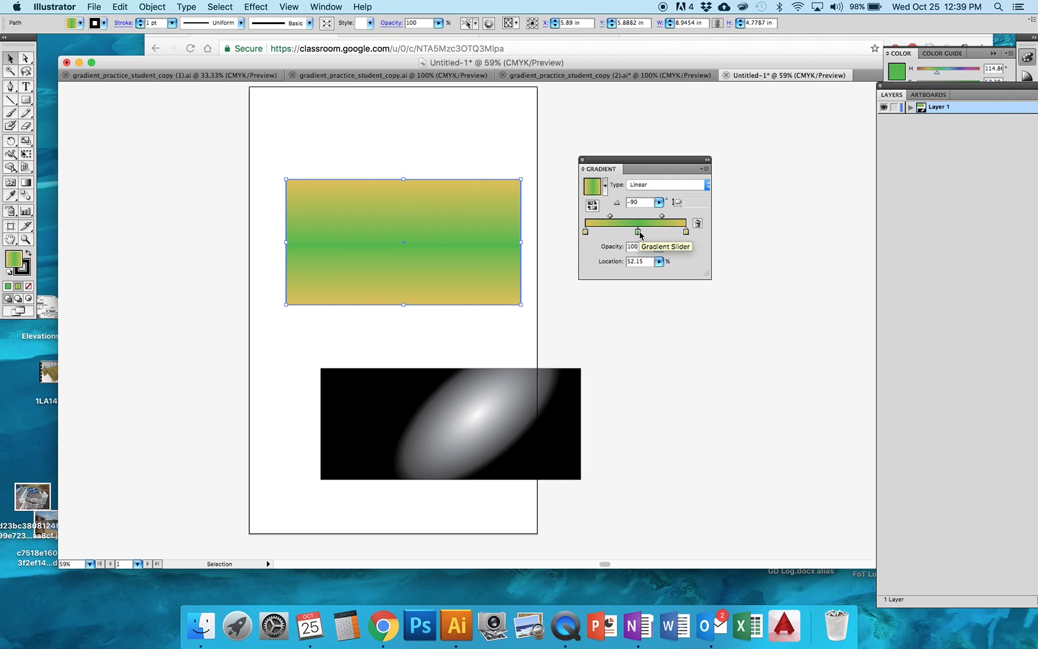
Lower the green middle stop's opacity to 18% and move the gold and green rectangle down over the radial gradient rectangle
click(659, 246)
drag(659, 258, 605, 258)
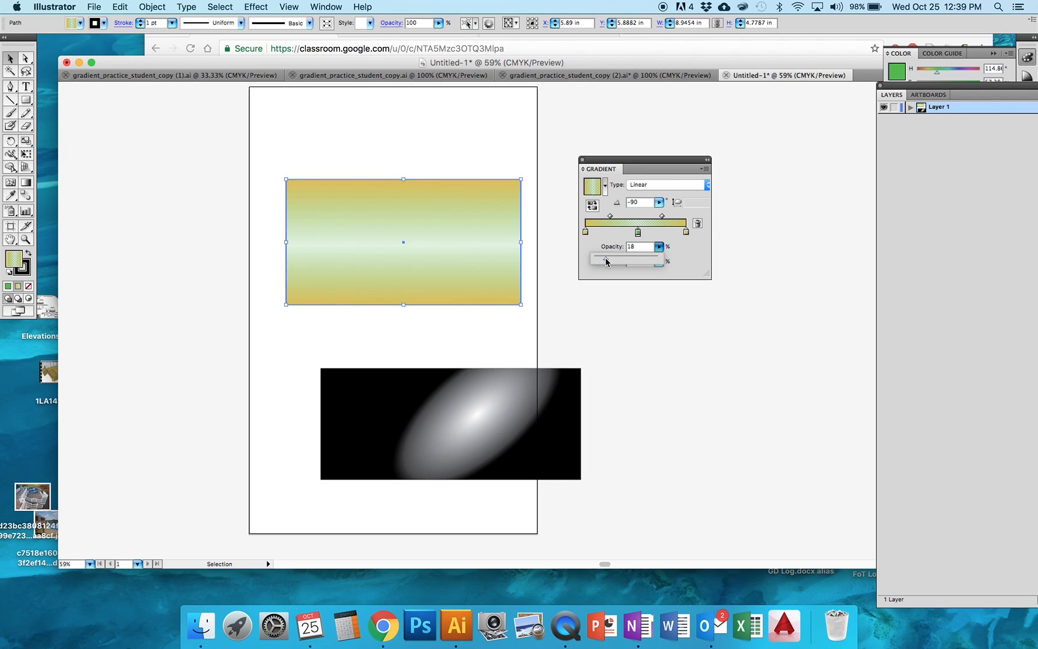
click(458, 320)
drag(458, 270, 454, 450)
drag(420, 383, 409, 393)
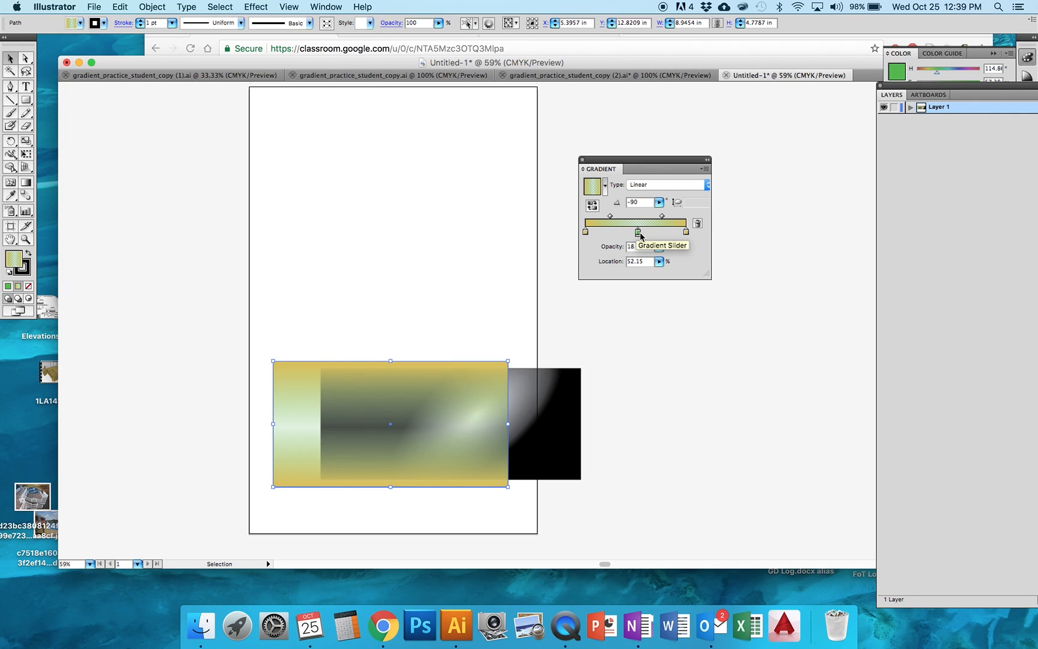
Set the green middle stop's opacity to 0% and spread both gradient midpoints outward, placing the second at 84.62%
click(659, 246)
drag(605, 260, 584, 260)
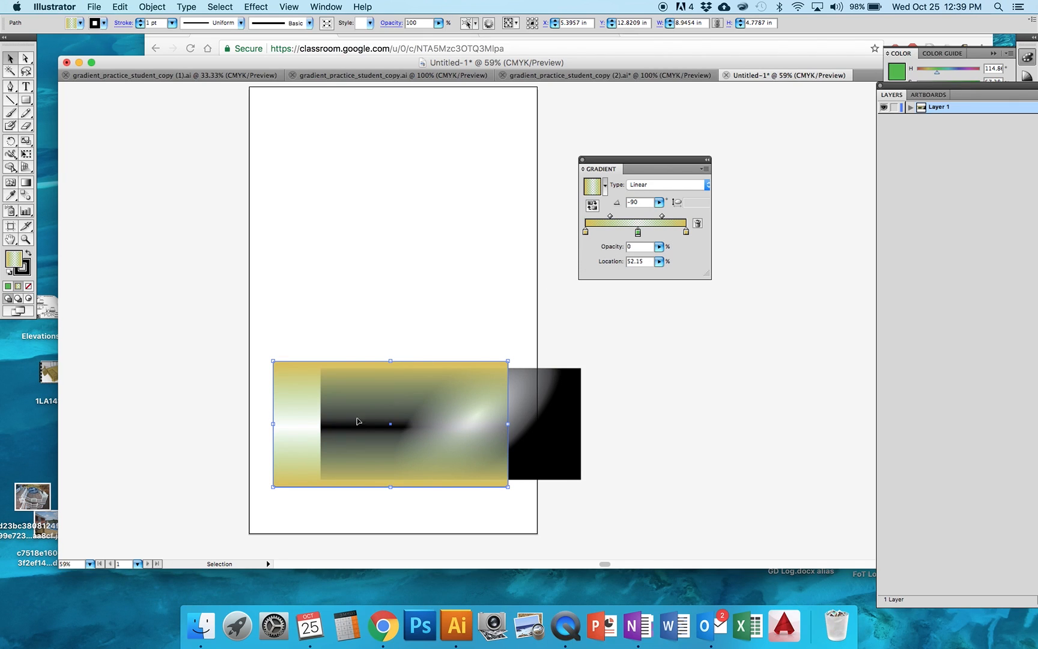
drag(611, 218, 595, 217)
drag(663, 220, 679, 219)
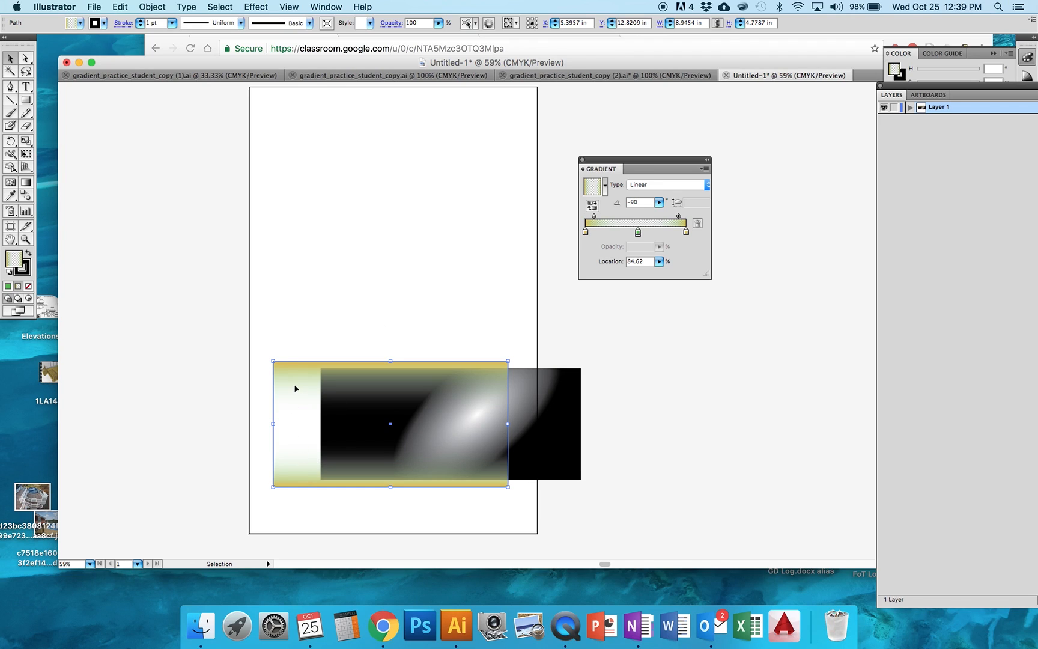
click(638, 233)
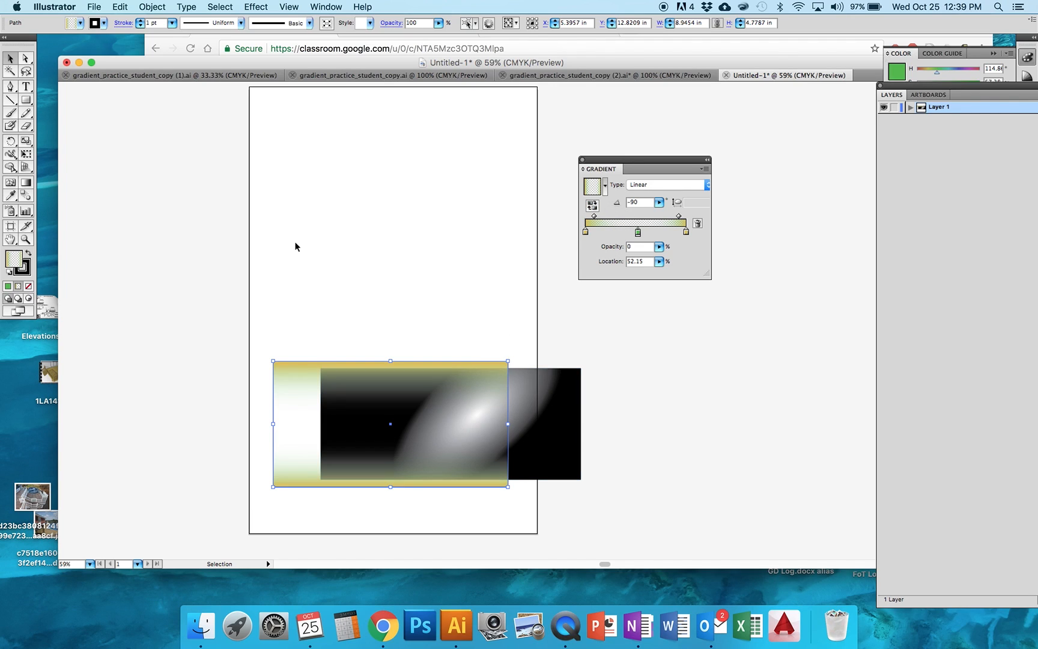
Move the radial gradient rectangle up so it sits just above the gold and green rectangle, and deselect it
double_click(526, 401)
drag(523, 391, 495, 273)
double_click(419, 200)
Reverse the radial gradient back and forth on its rectangle, ending with black at the center and white outside
click(499, 295)
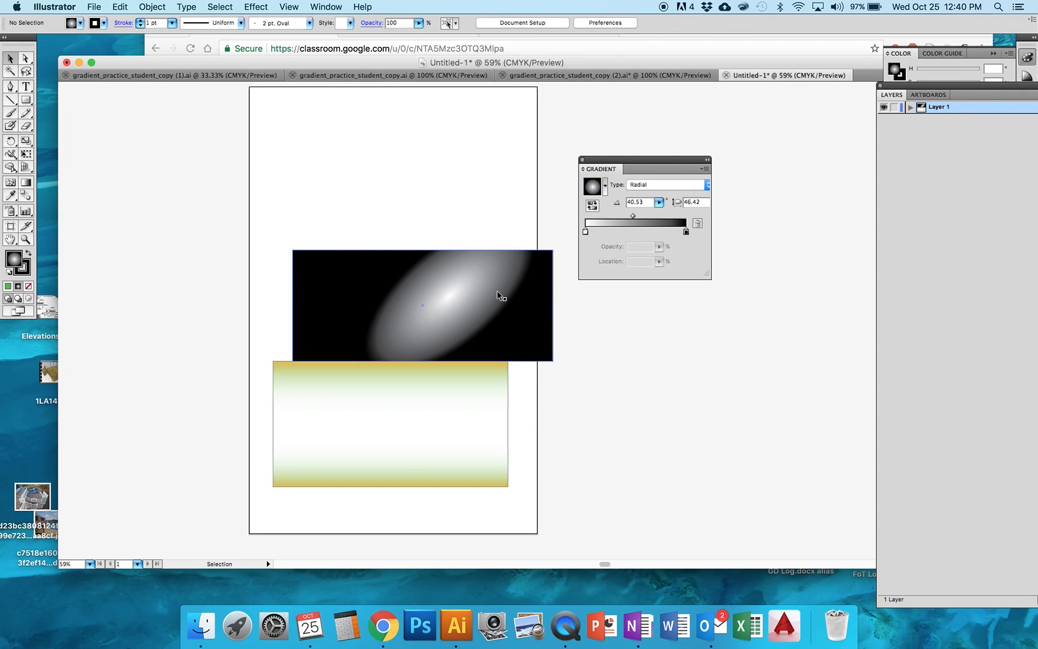
click(592, 209)
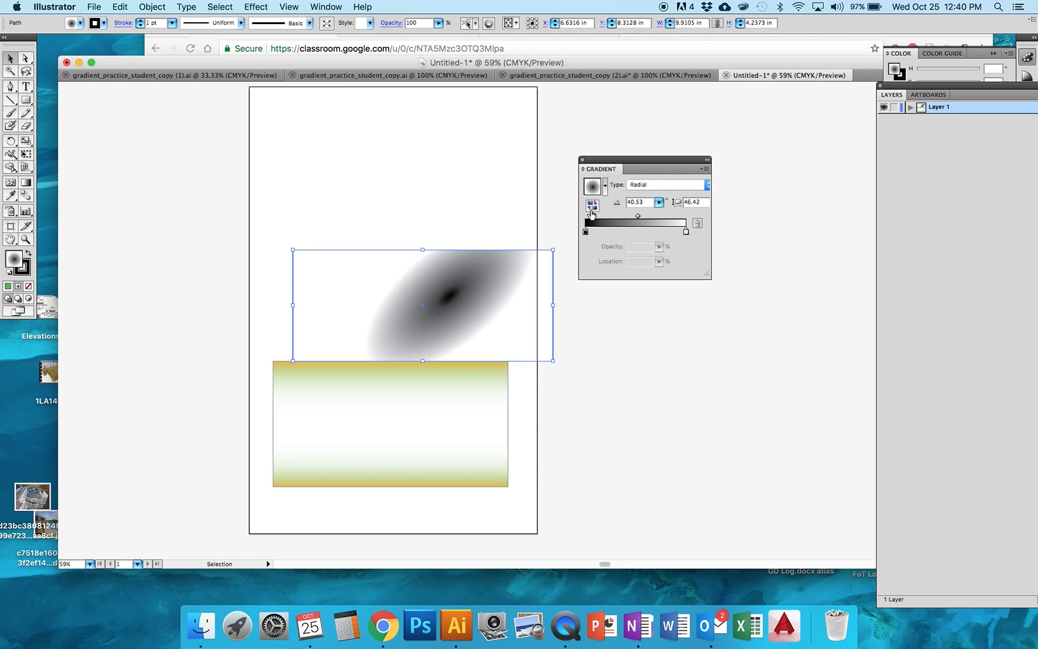
click(592, 209)
click(591, 209)
click(592, 205)
click(592, 206)
Activate the Gradient tool and set the radial gradient's angle to 90 degrees
click(24, 183)
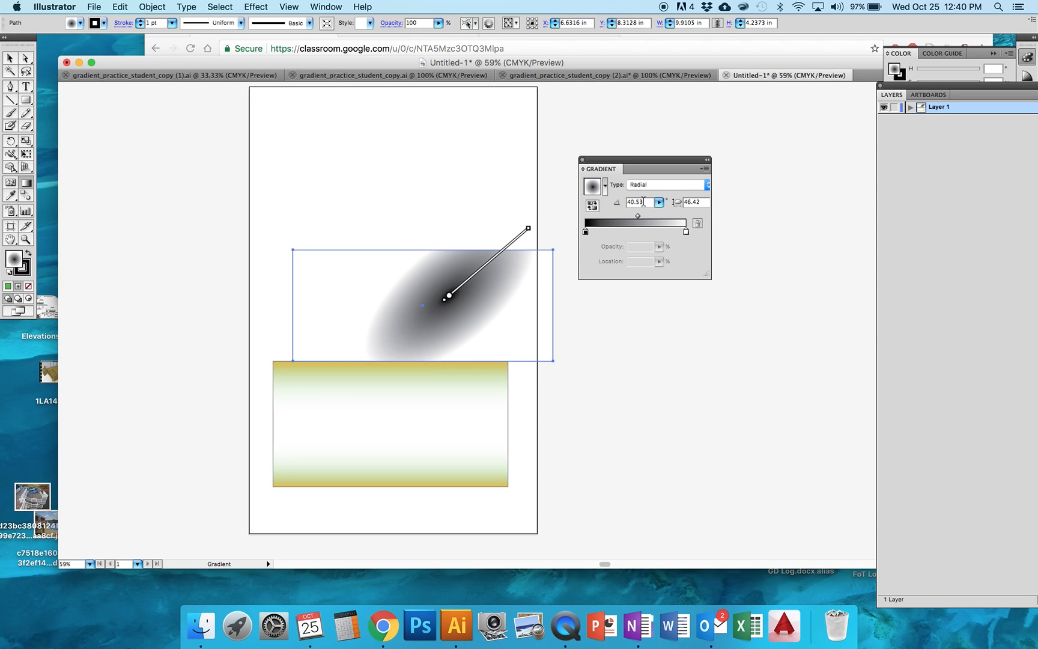
click(625, 202)
text(90)
key(Return)
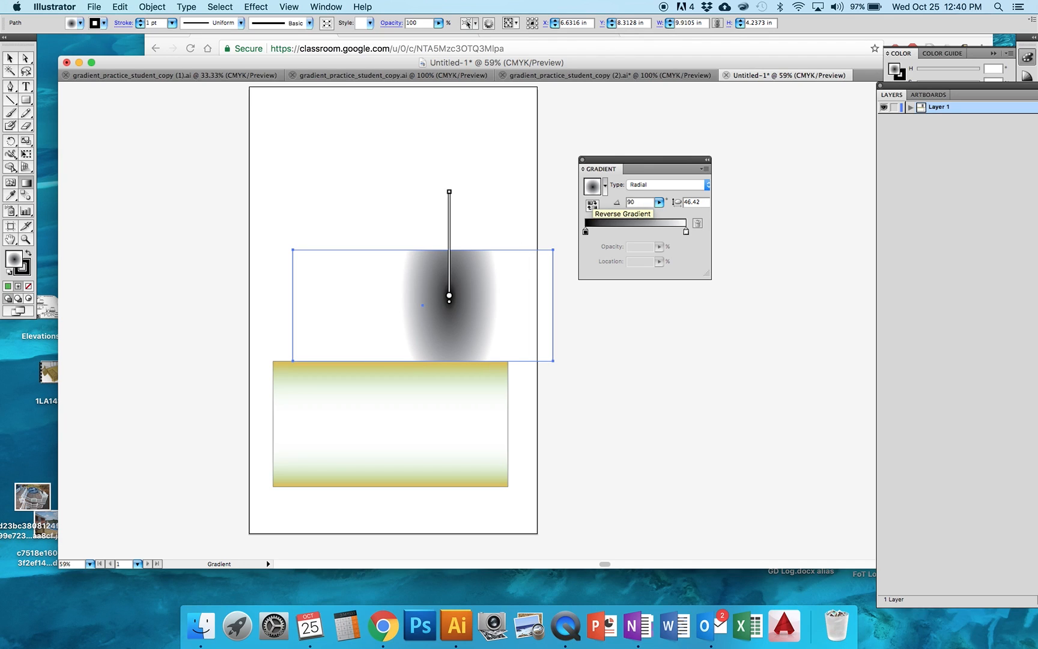
Set the radial gradient's angle to 0 degrees
click(627, 201)
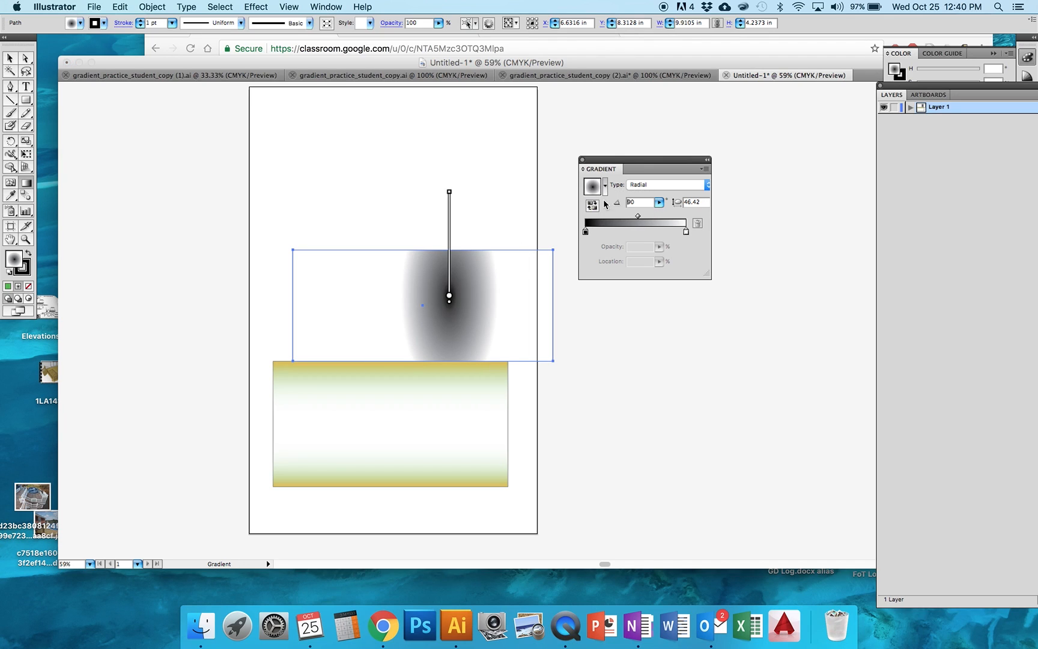
key(Delete)
key(Return)
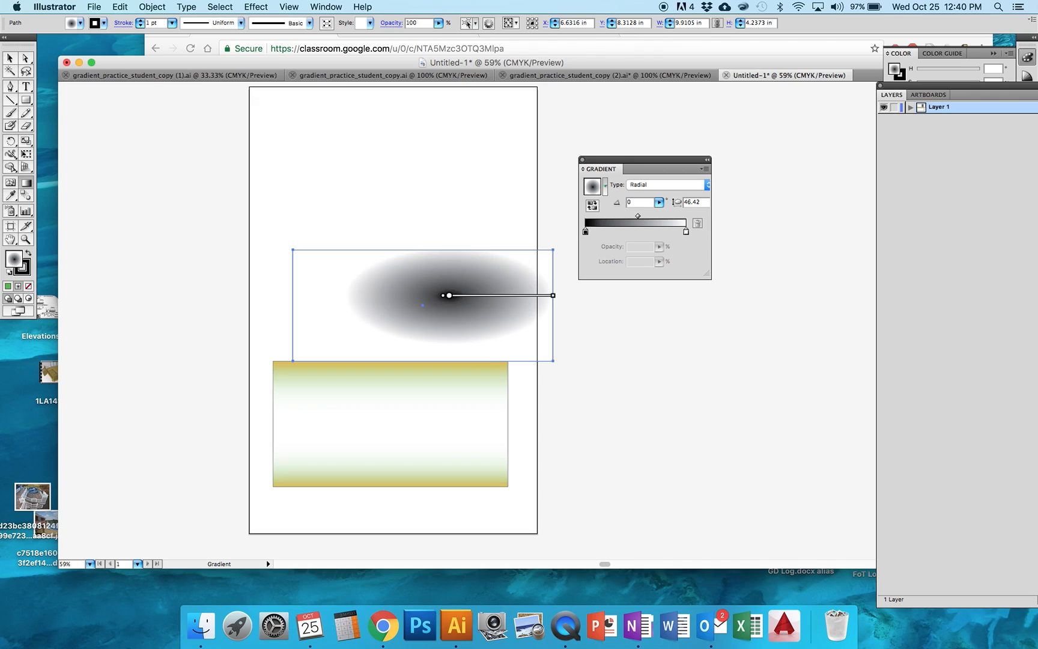